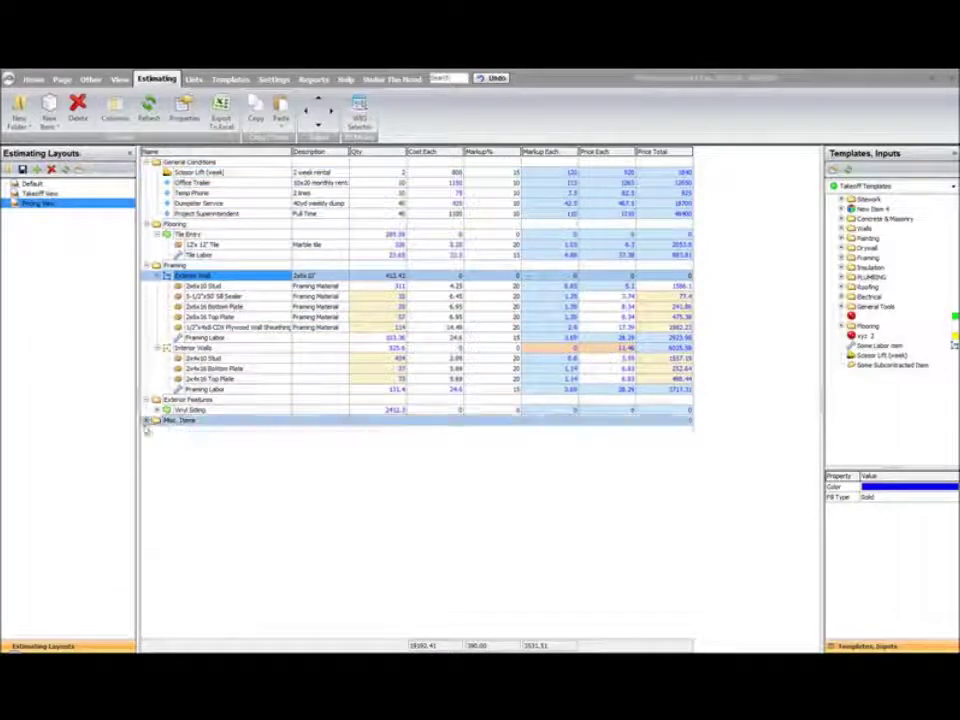
- Expand the Misc. Items and Vinyl Siding groups in the estimate, then move to the reports
left_click(147, 421)
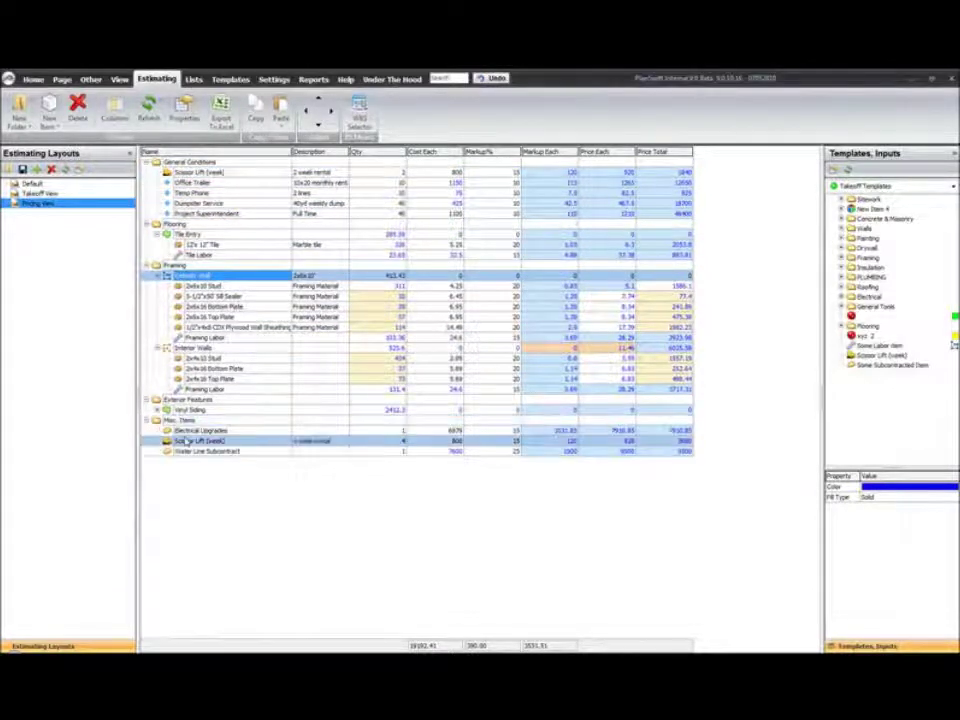
left_click(157, 410)
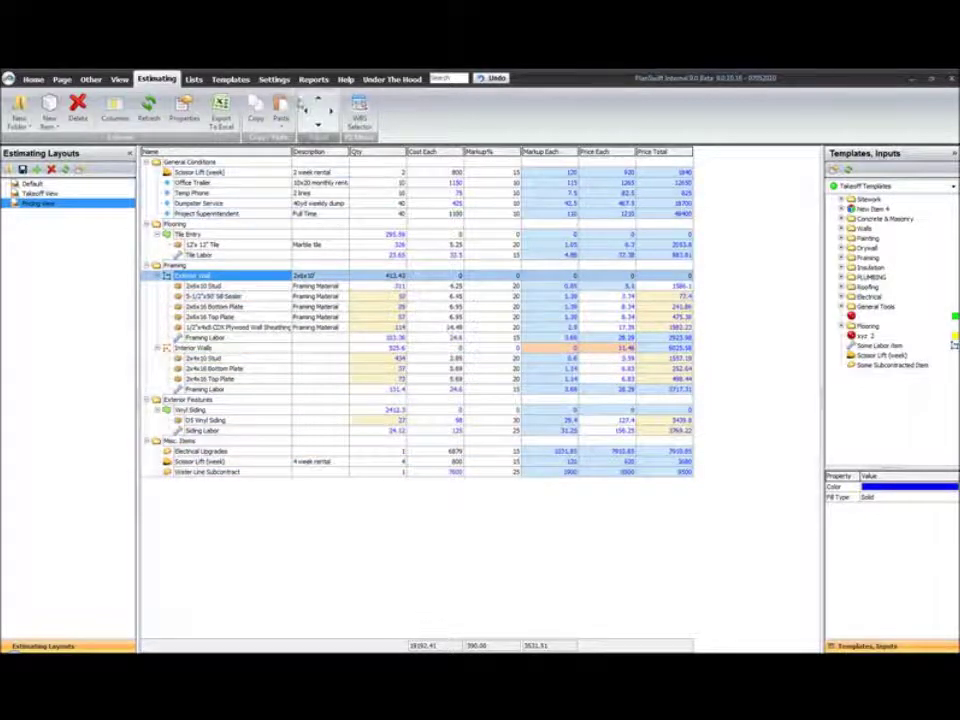
left_click(313, 79)
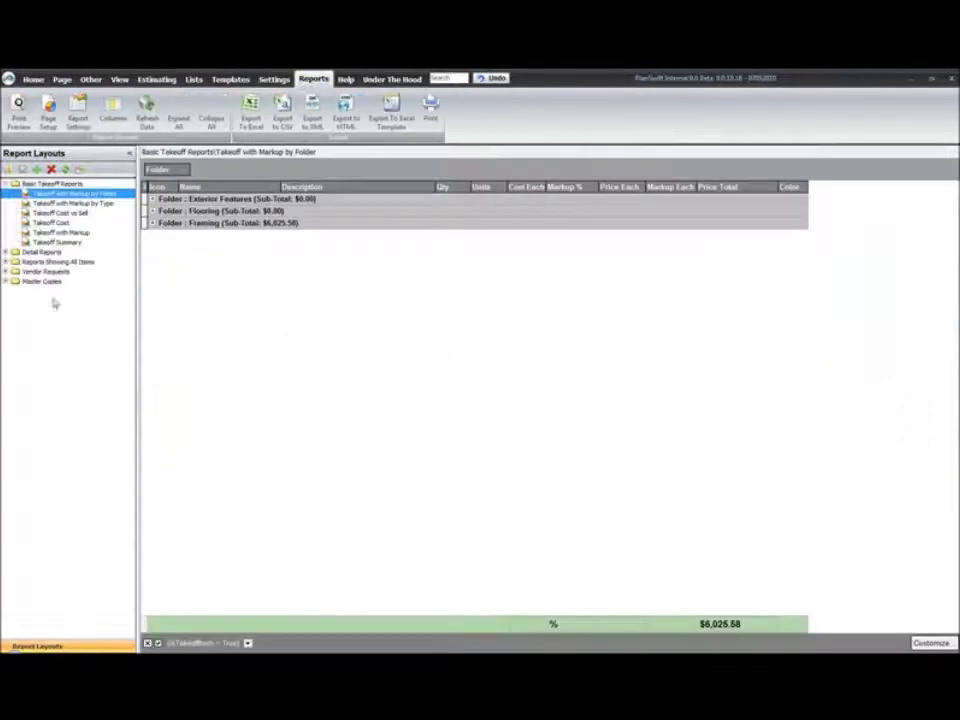
- Collapse Basic Takeoff Reports and select Master Format from the Master Copies folder
left_click(70, 203)
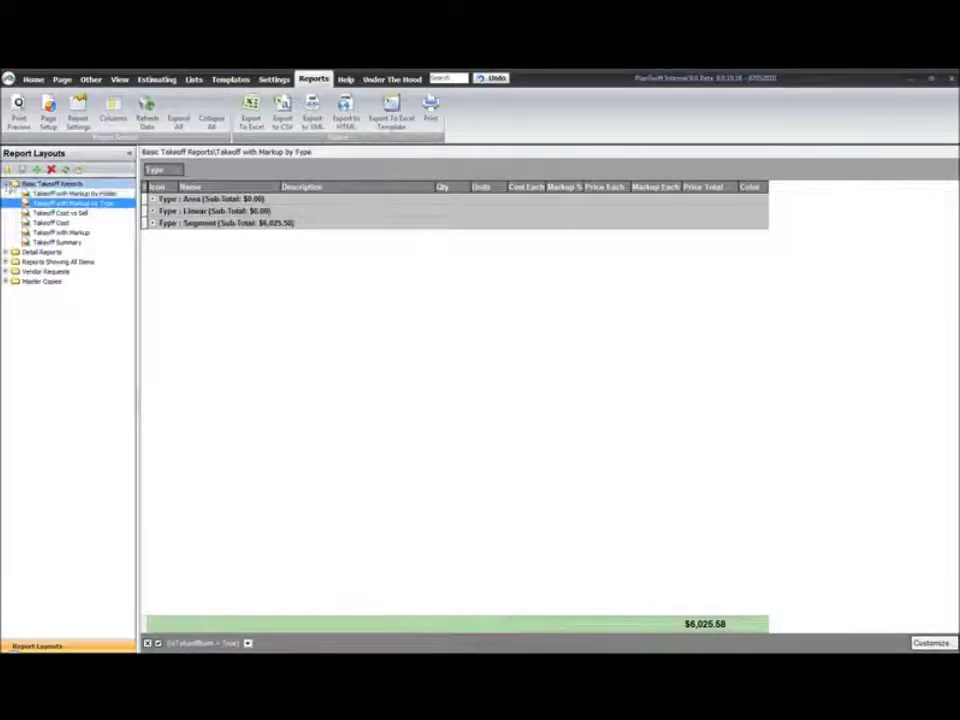
left_click(5, 184)
left_click(6, 223)
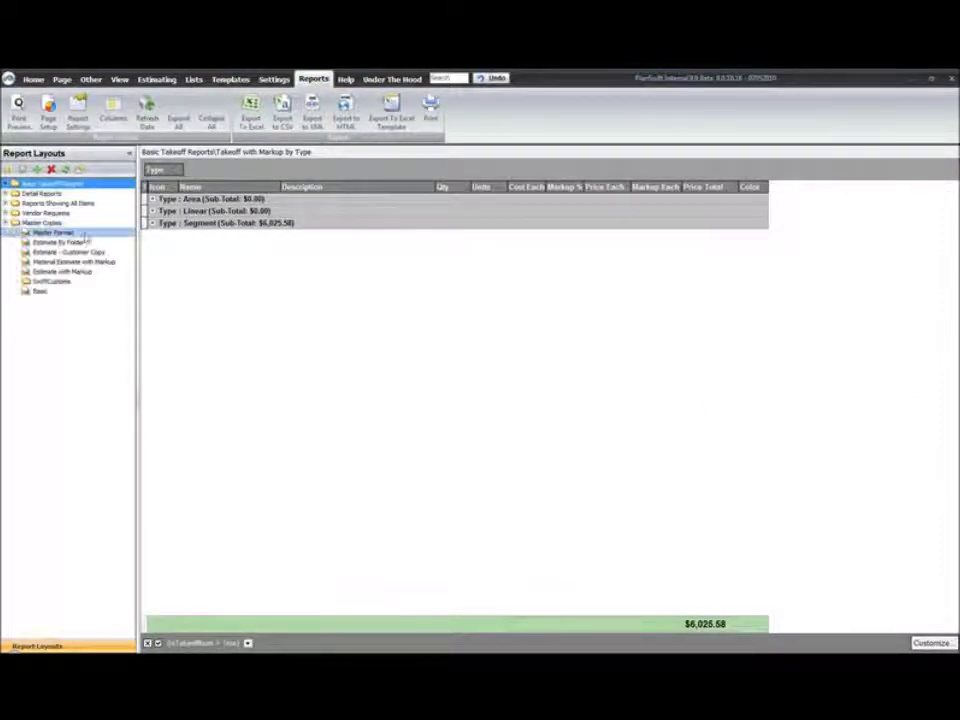
left_click(50, 233)
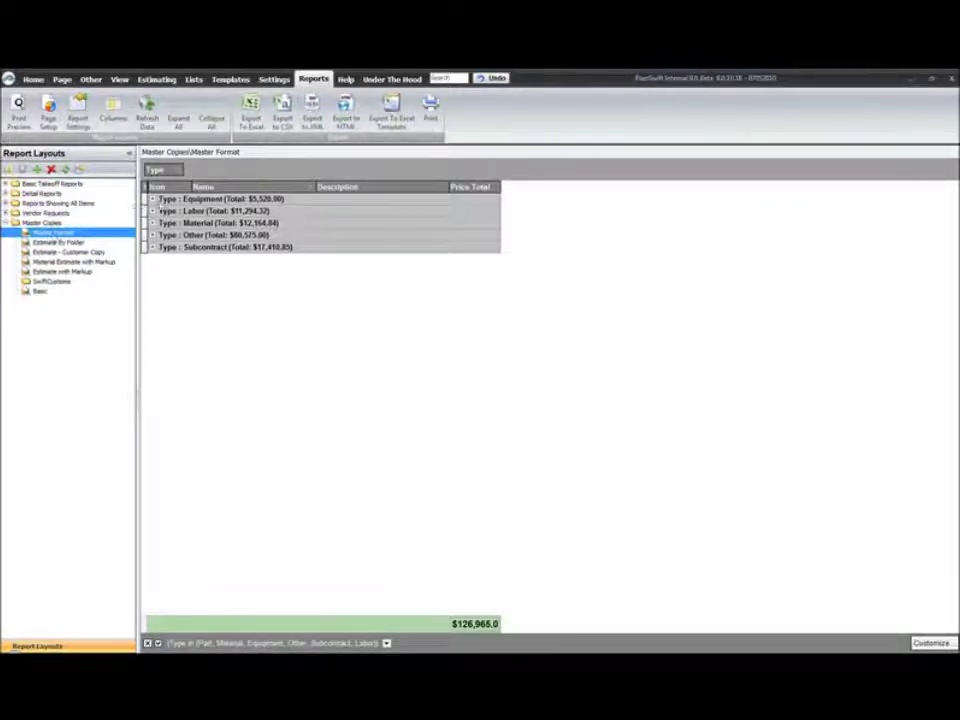
- Expand the Equipment, Labor and Material groups, then remove the Type grouping for a flat list
left_click(152, 199)
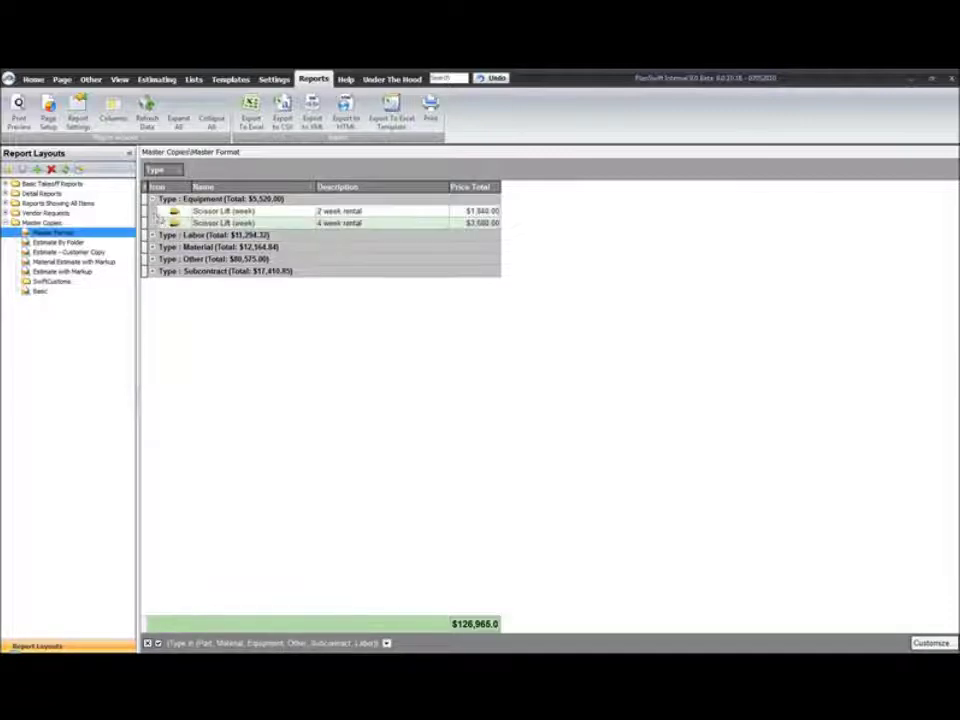
left_click(152, 235)
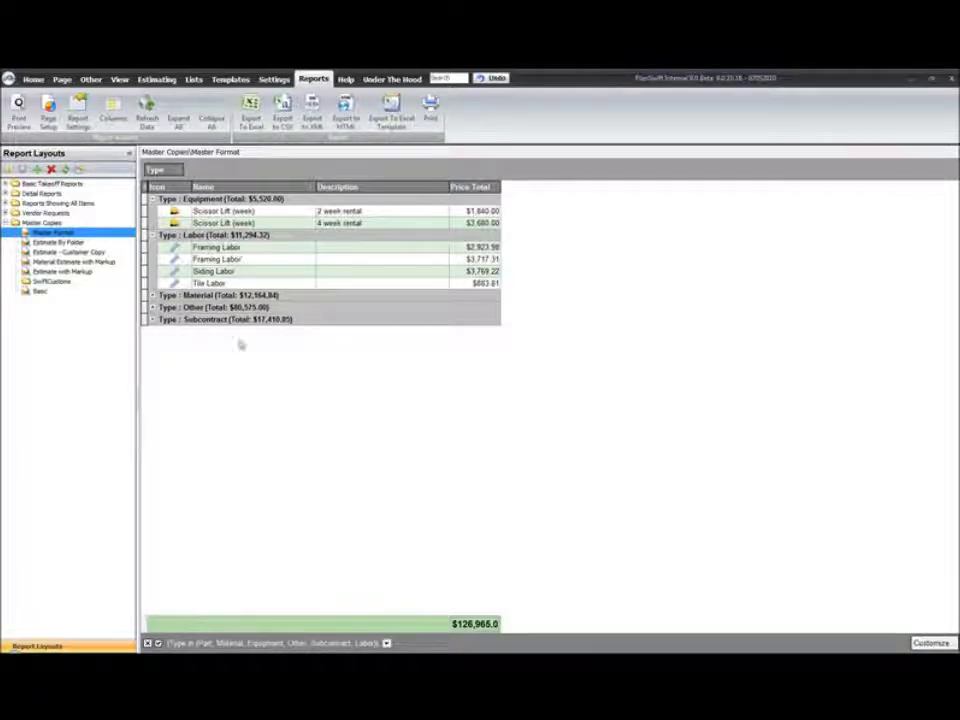
left_click(152, 296)
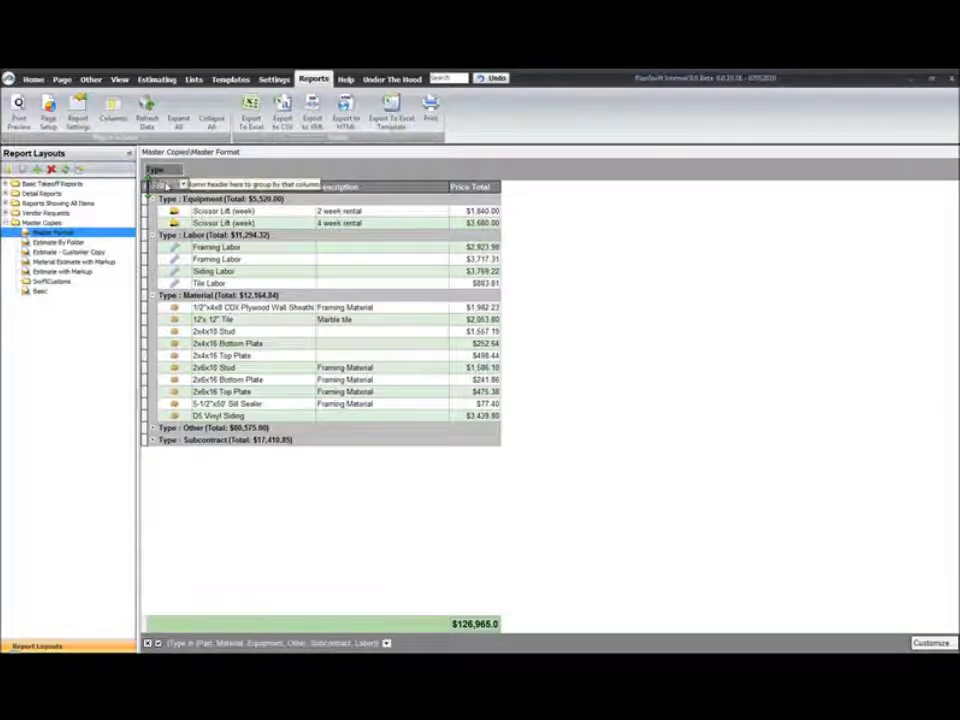
left_click_drag(160, 172, 158, 186)
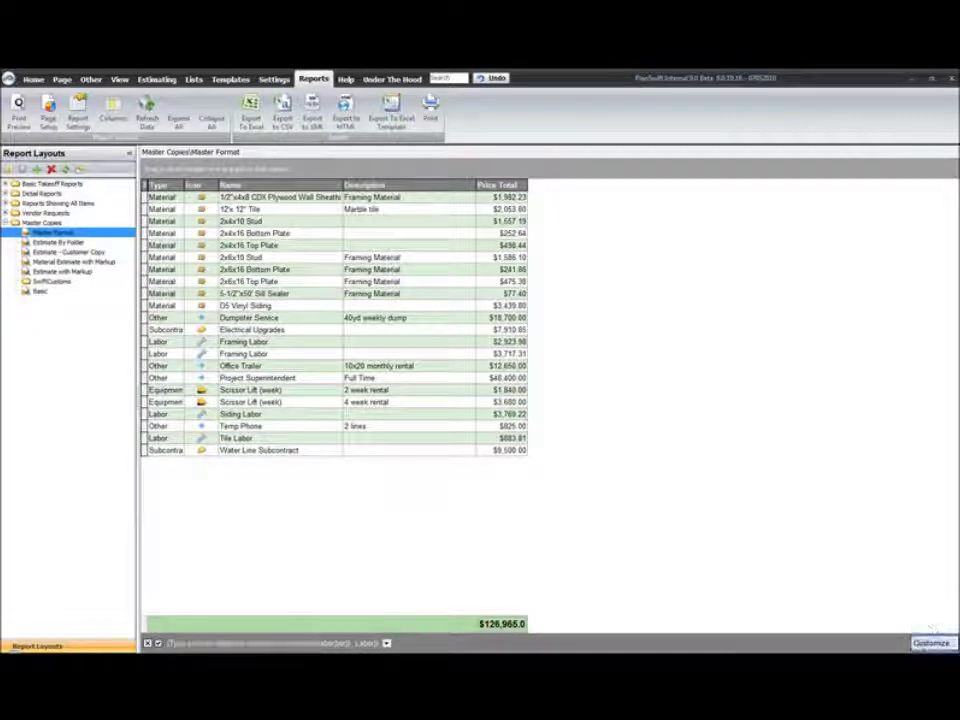
left_click(918, 645)
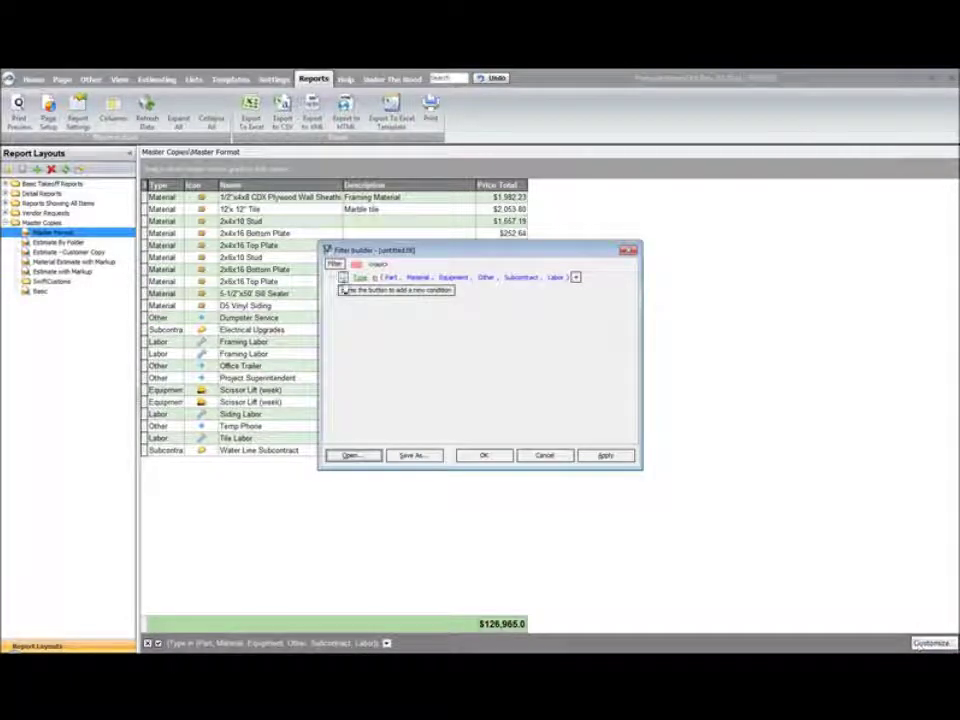
- Inspect the Part and Equipment values of the Type condition in the filter builder
left_click_drag(425, 258, 637, 204)
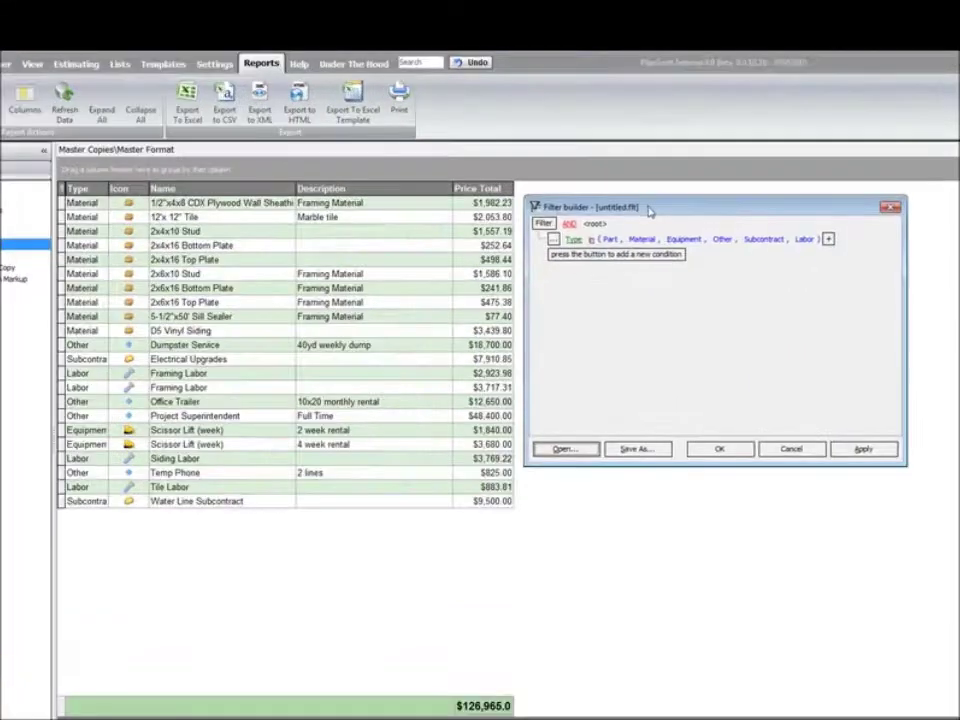
left_click(608, 239)
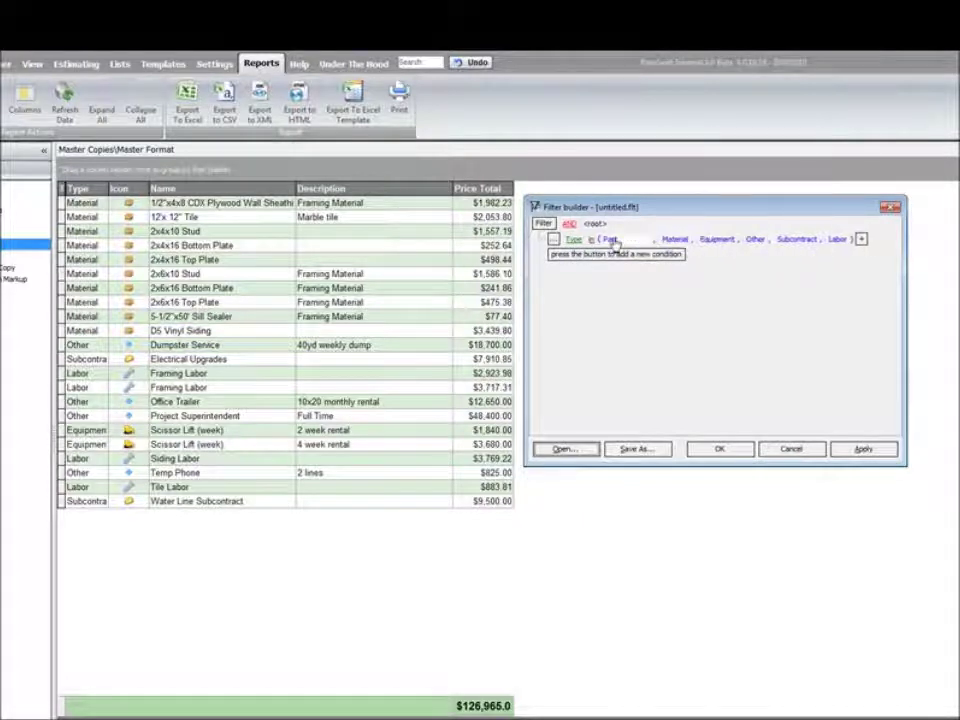
left_click(591, 242)
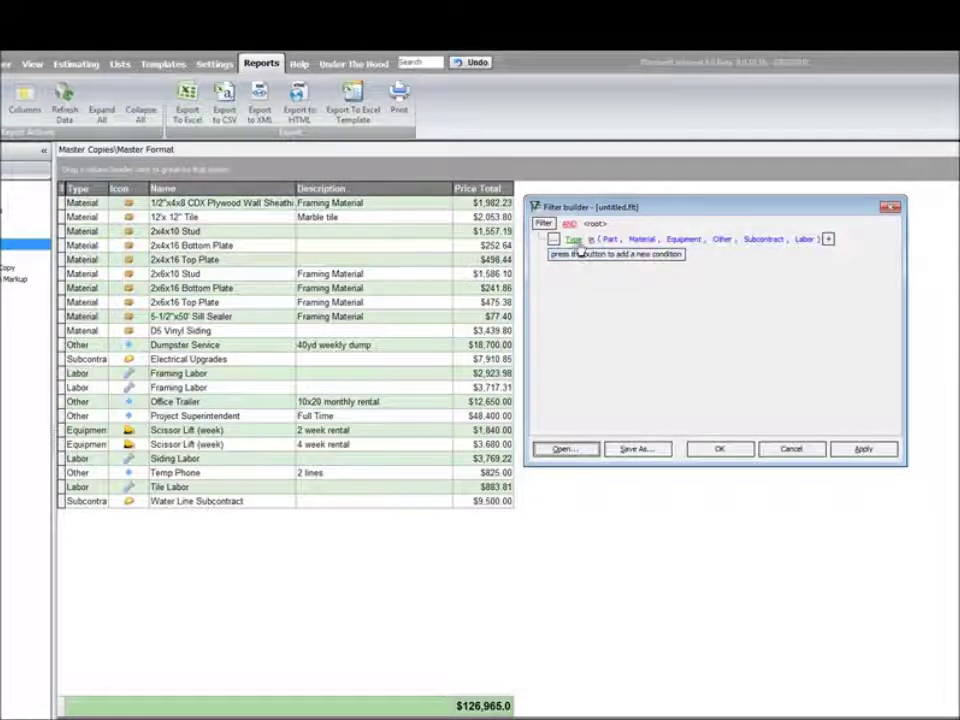
left_click(609, 242)
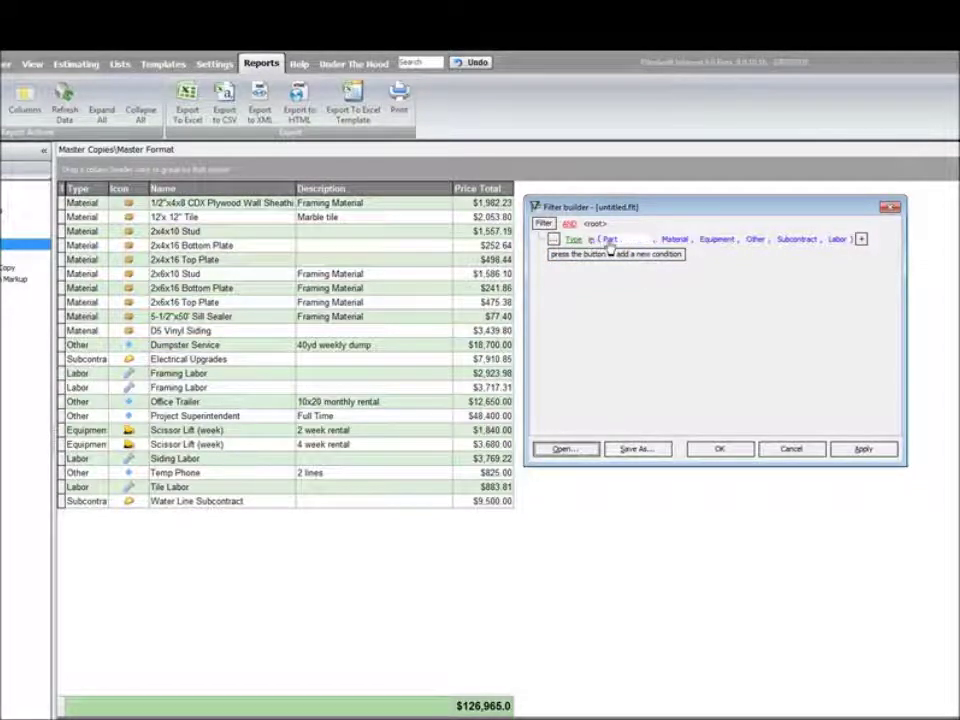
left_click(676, 244)
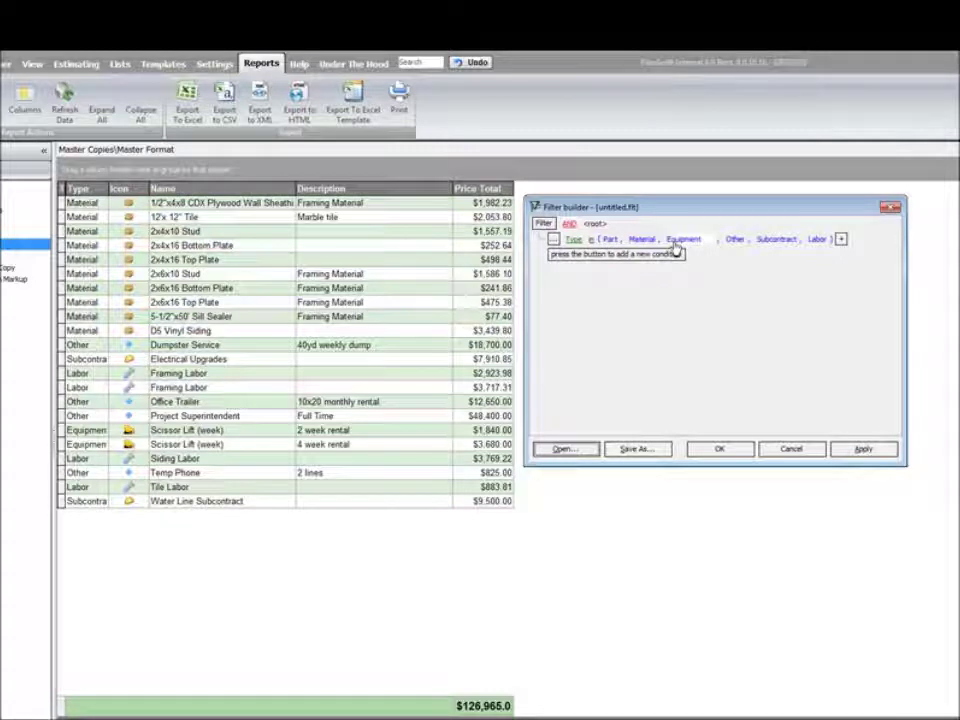
left_click(723, 248)
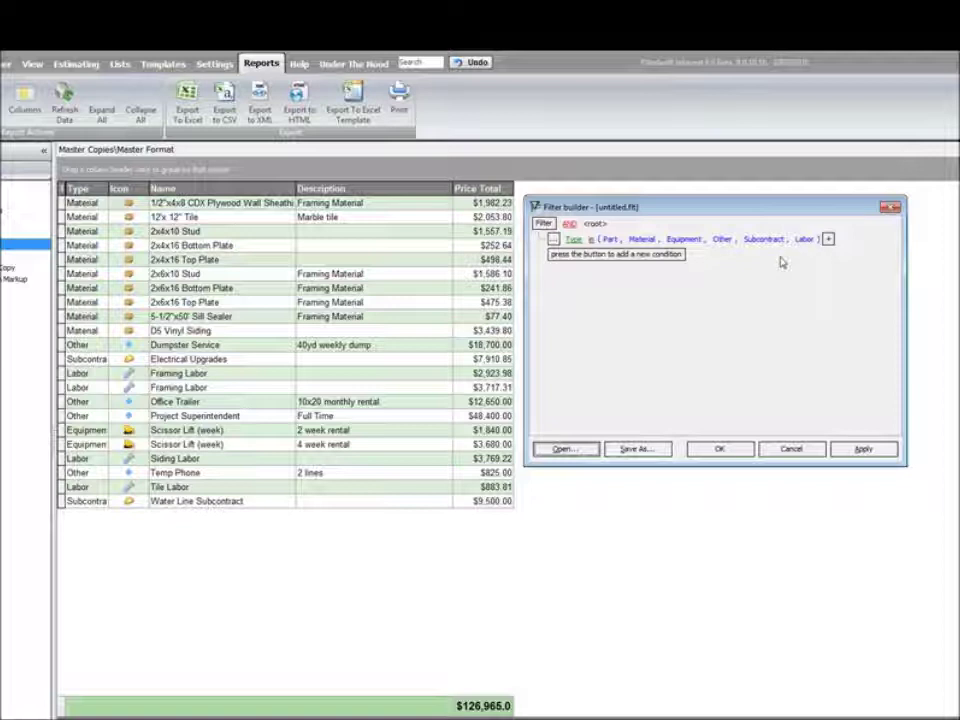
left_click(553, 239)
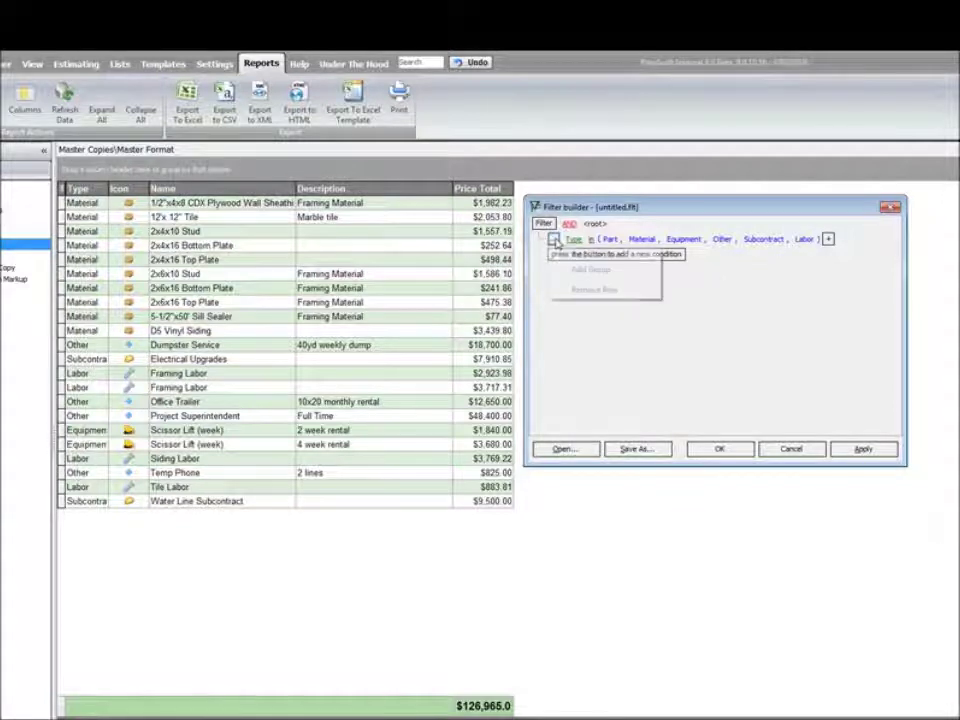
- Remove the Type condition and add a new condition with its field set to Type
left_click(590, 290)
left_click(568, 248)
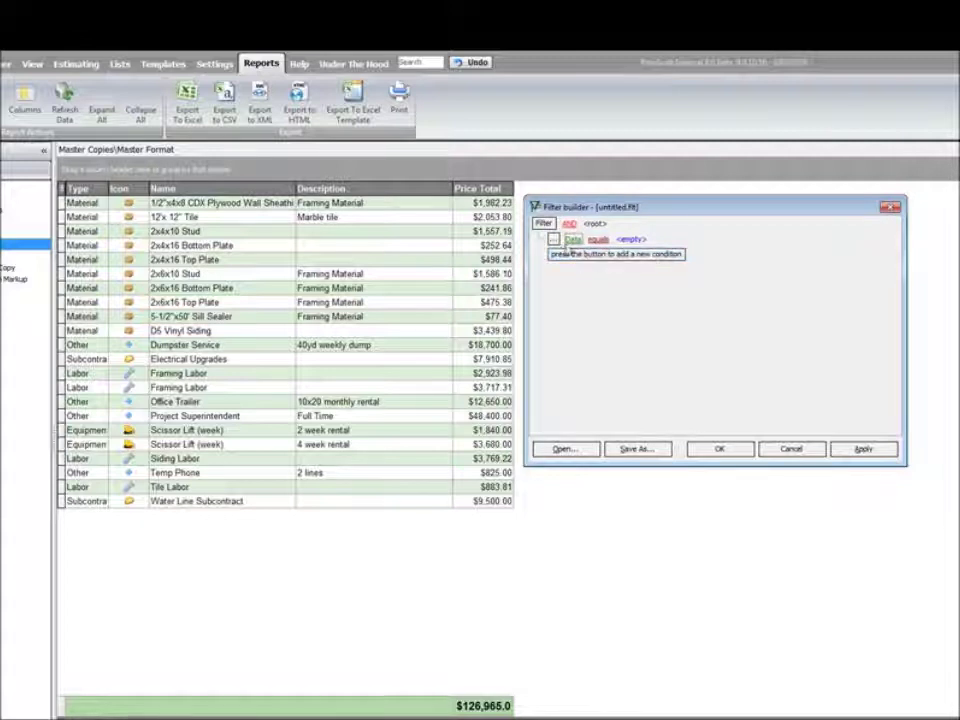
left_click(573, 240)
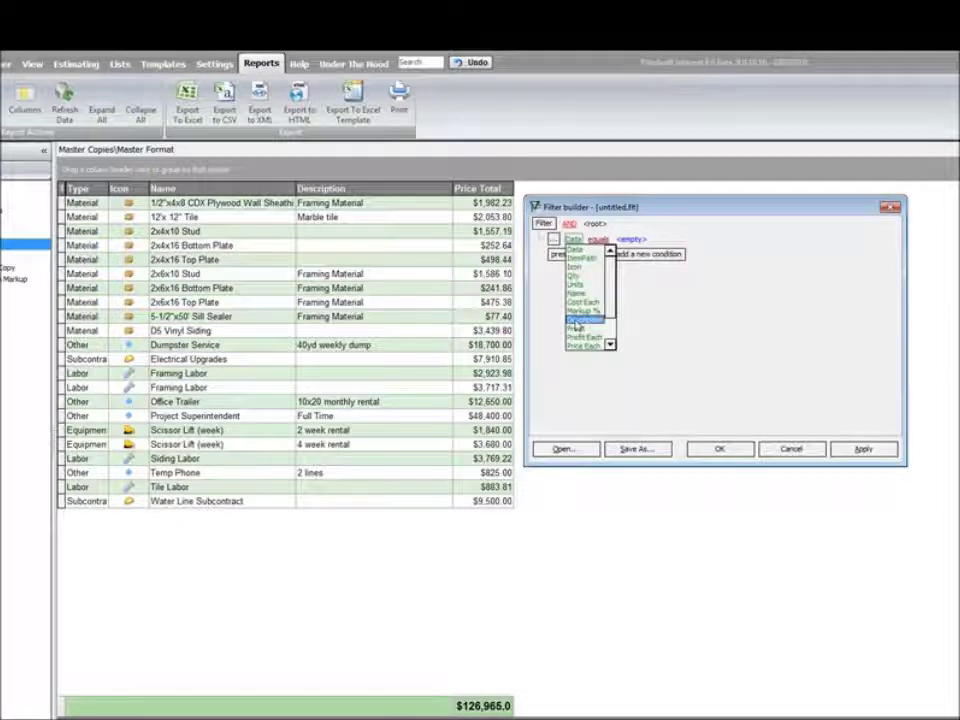
scroll(609, 320, "down", 2)
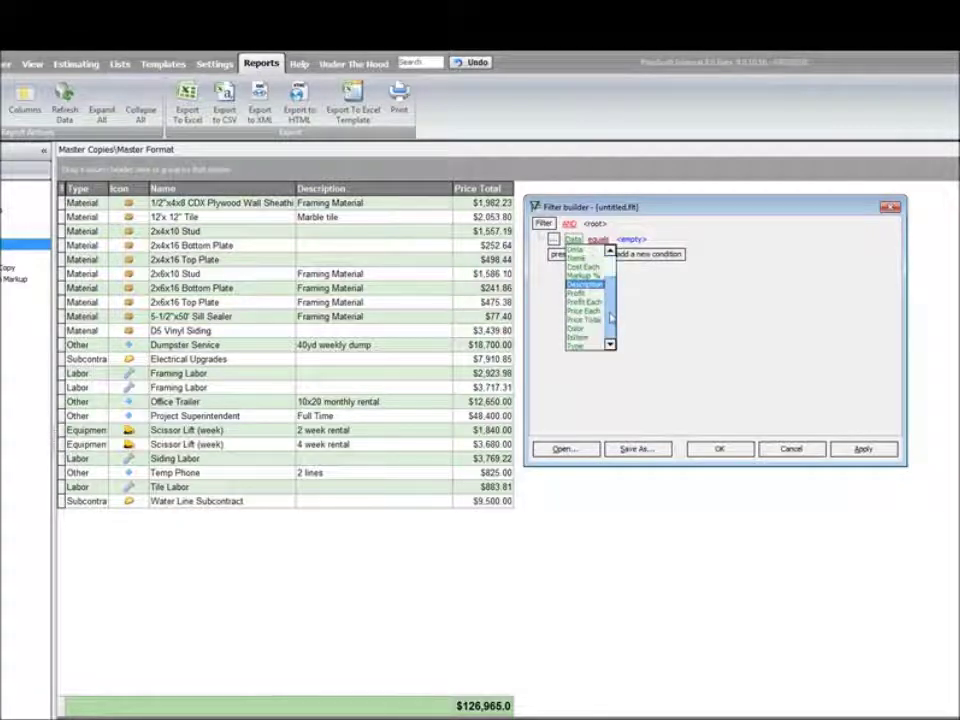
left_click(579, 345)
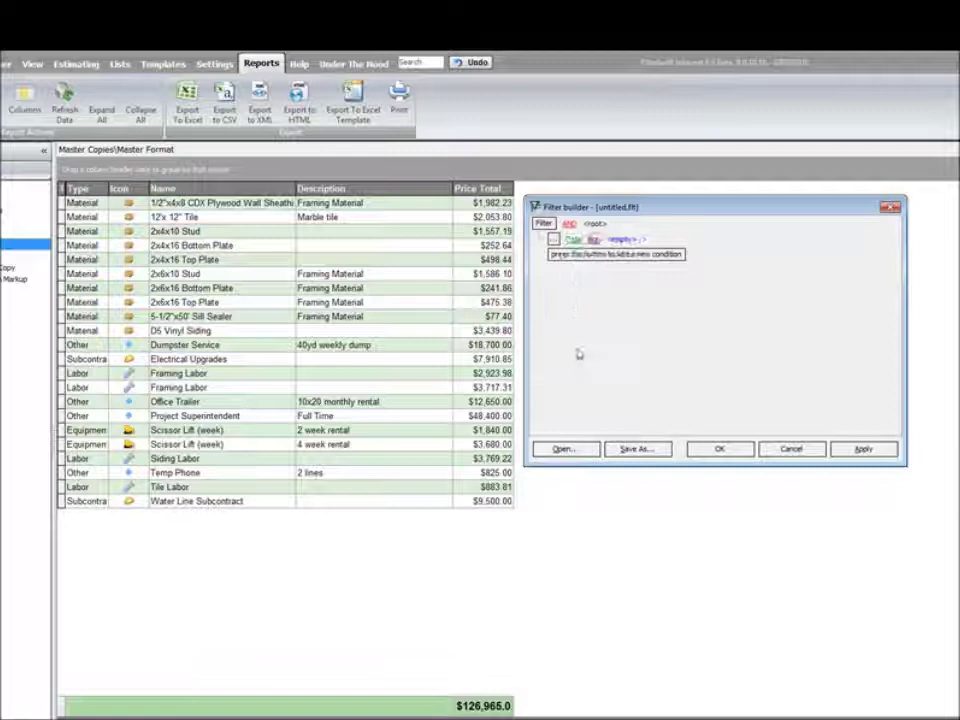
- Browse the condition's field list again, then close the filter builder without applying it
left_click(574, 240)
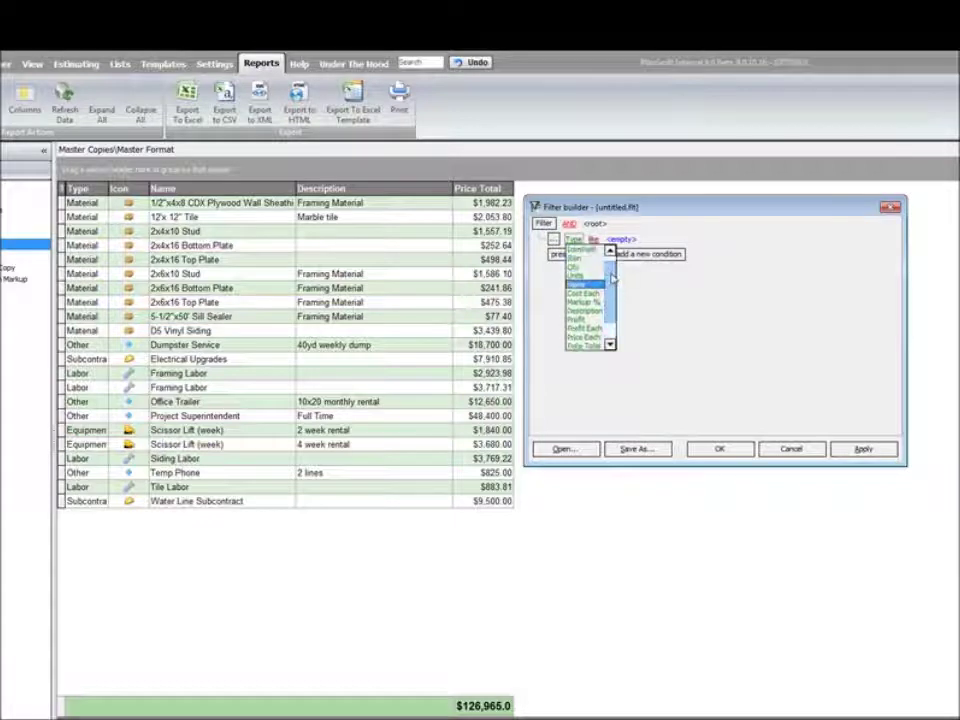
scroll(613, 277, "up", 1)
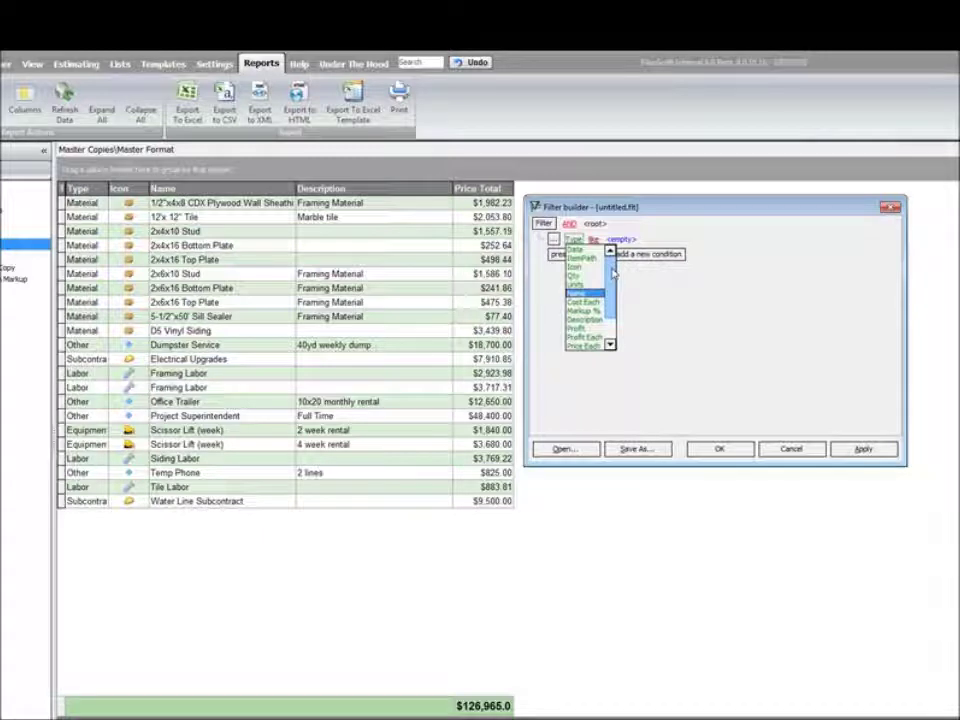
scroll(590, 265, "down", 2)
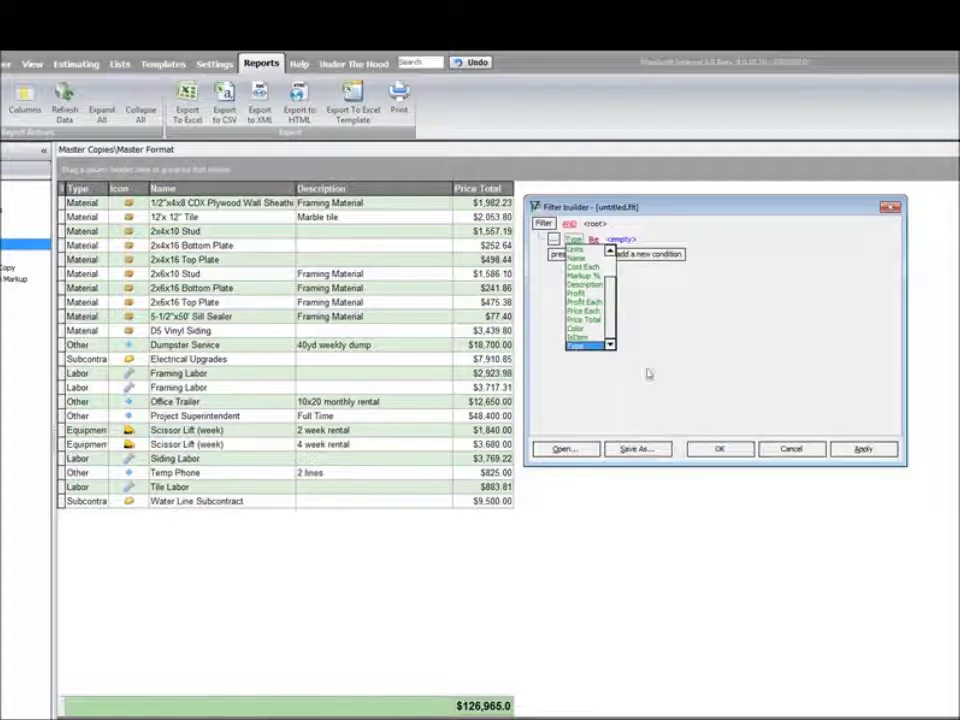
left_click(793, 452)
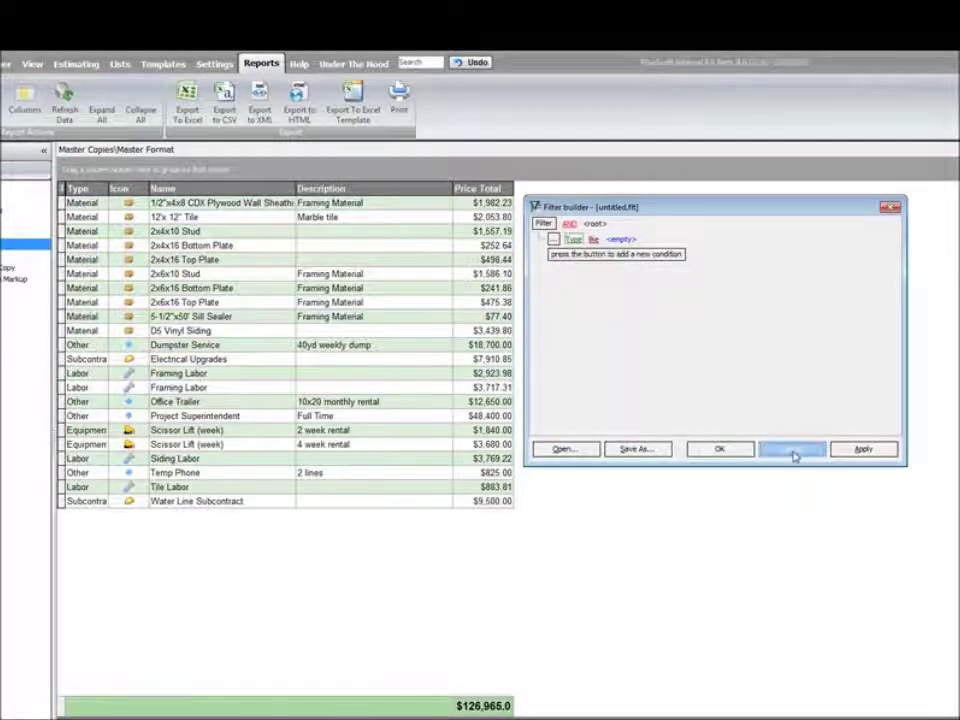
left_click(793, 452)
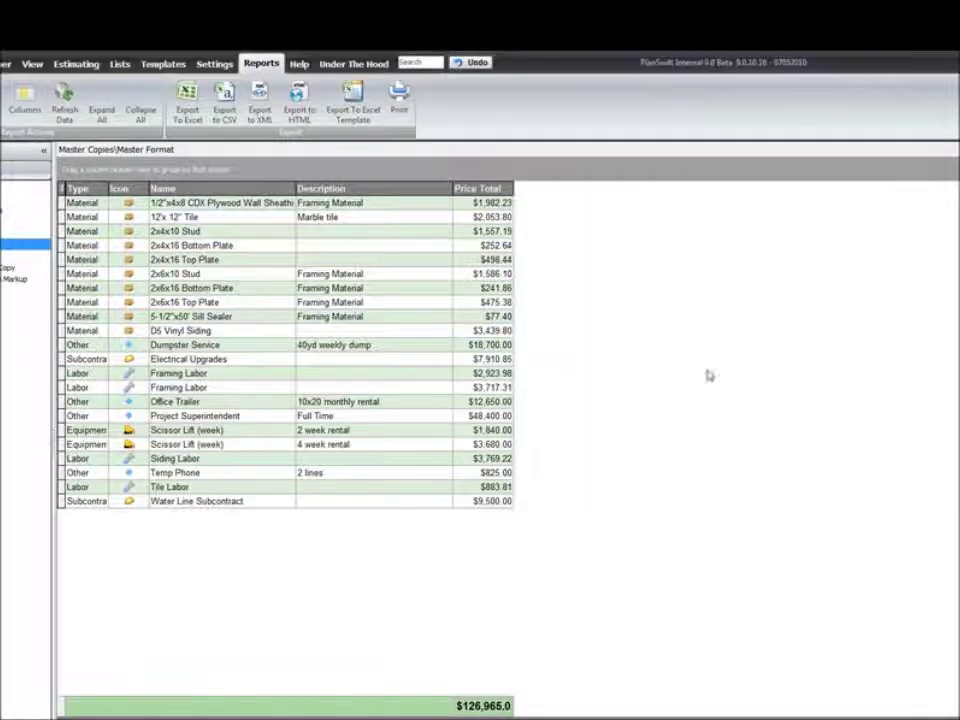
- Review the Reports Columns settings for each field, then close the dialog
left_click(25, 100)
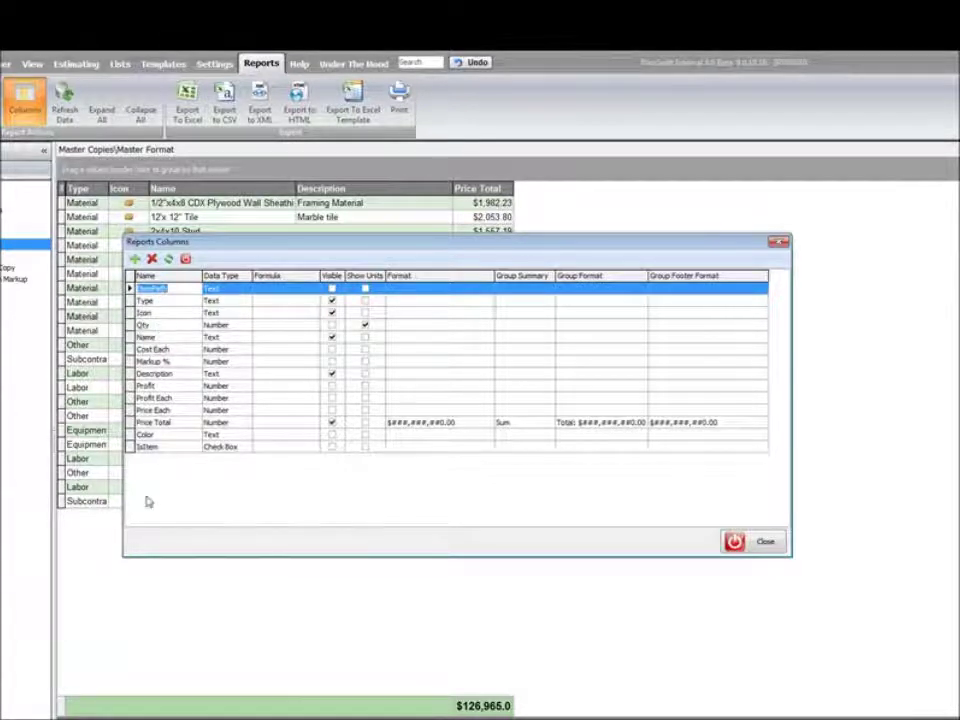
left_click(748, 545)
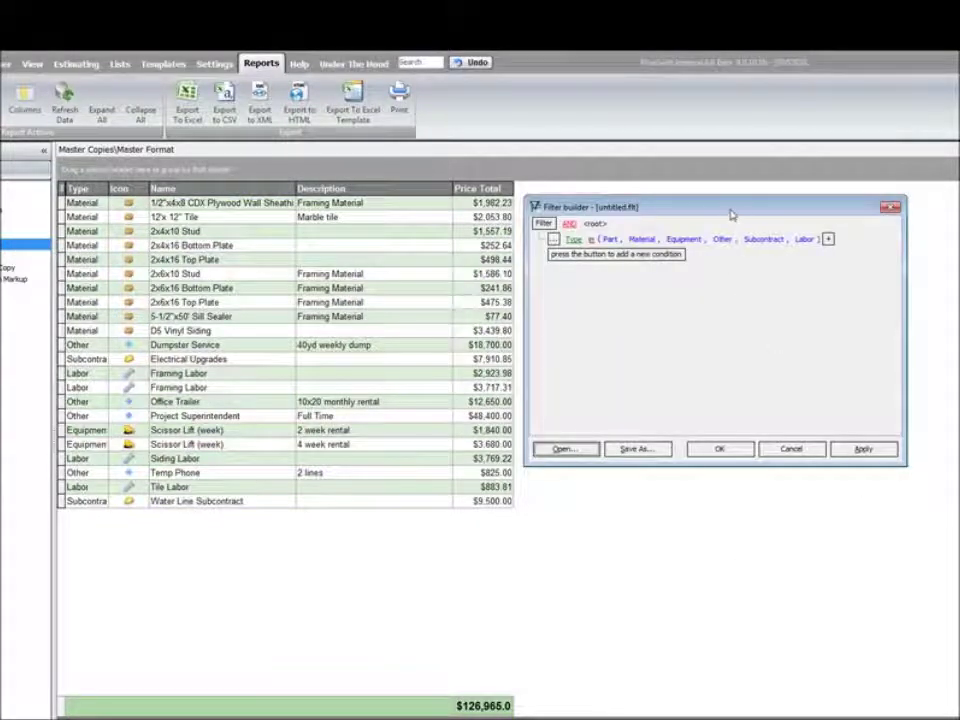
- Filter the report to show only items where Type equals Other
left_click_drag(731, 214, 555, 229)
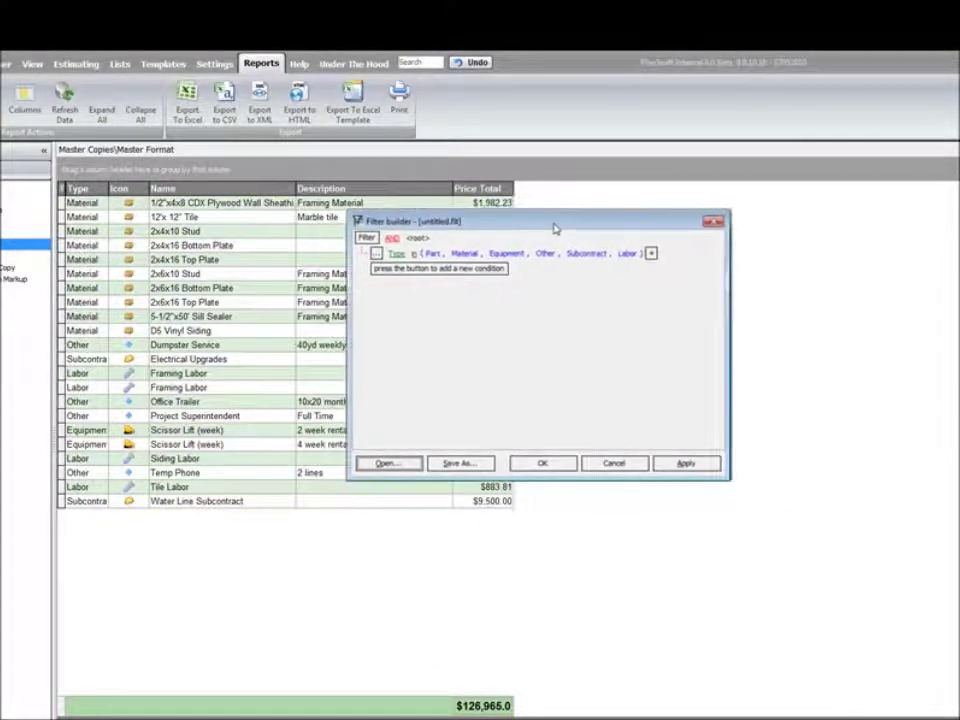
left_click(395, 255)
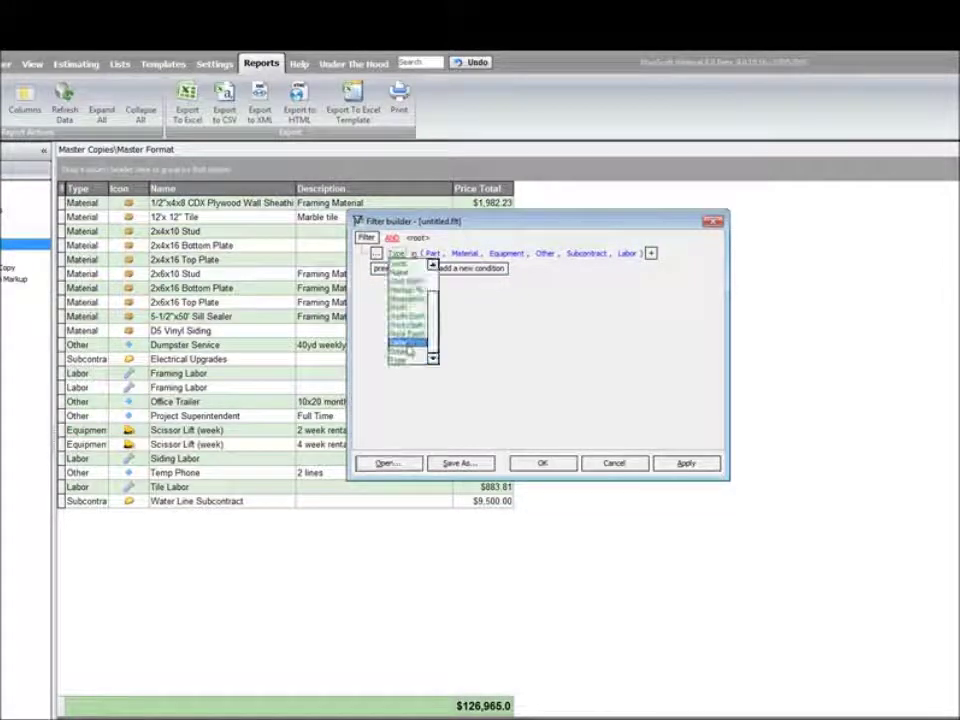
left_click(408, 364)
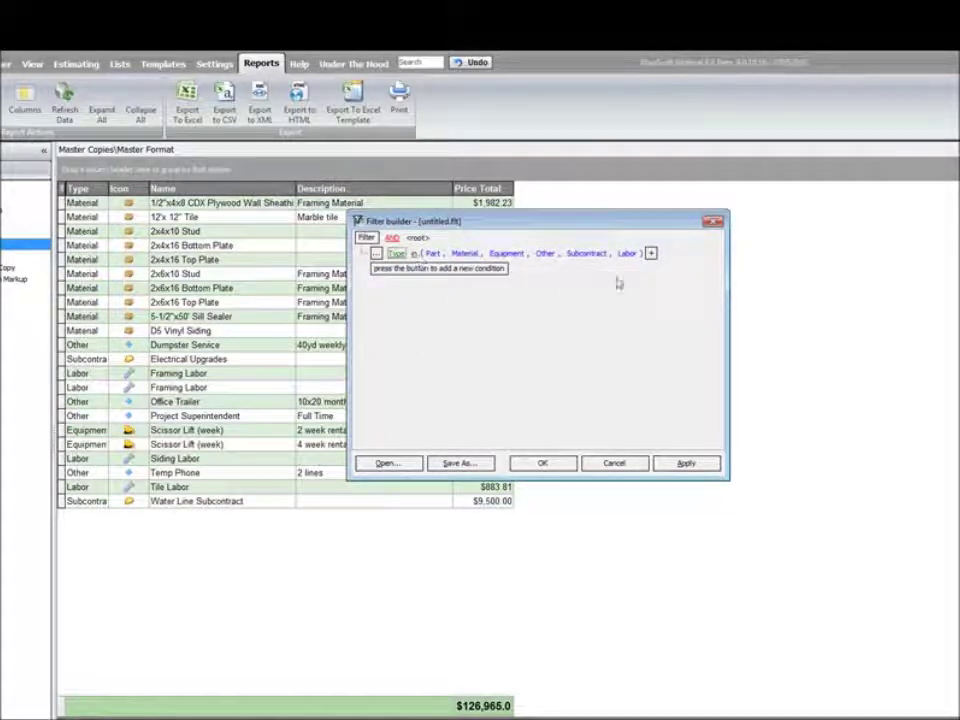
left_click(415, 255)
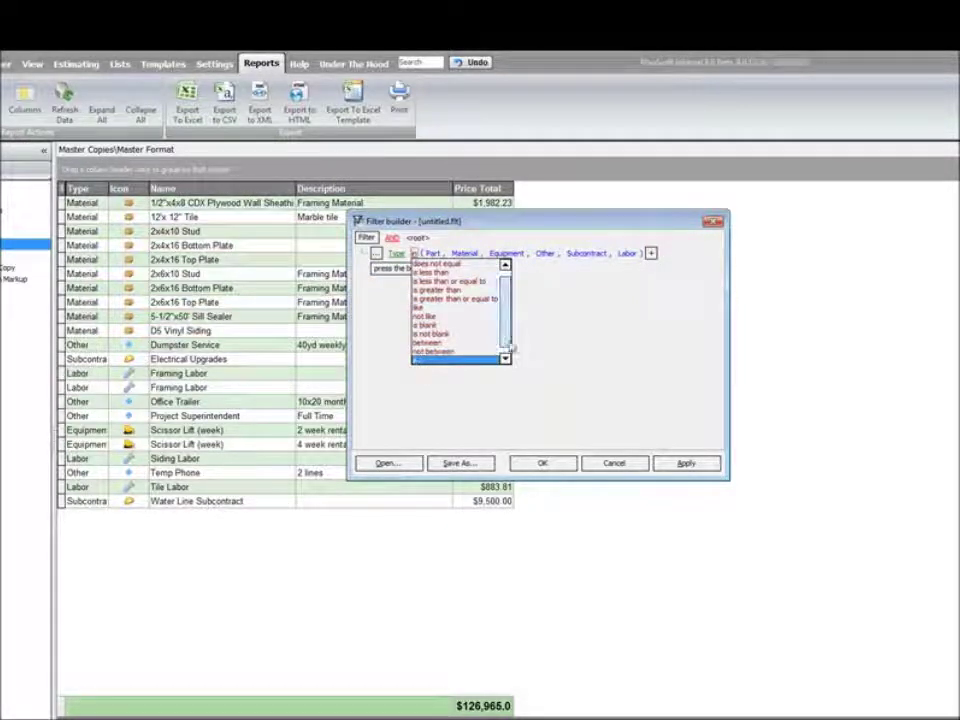
scroll(440, 300, "up", 1)
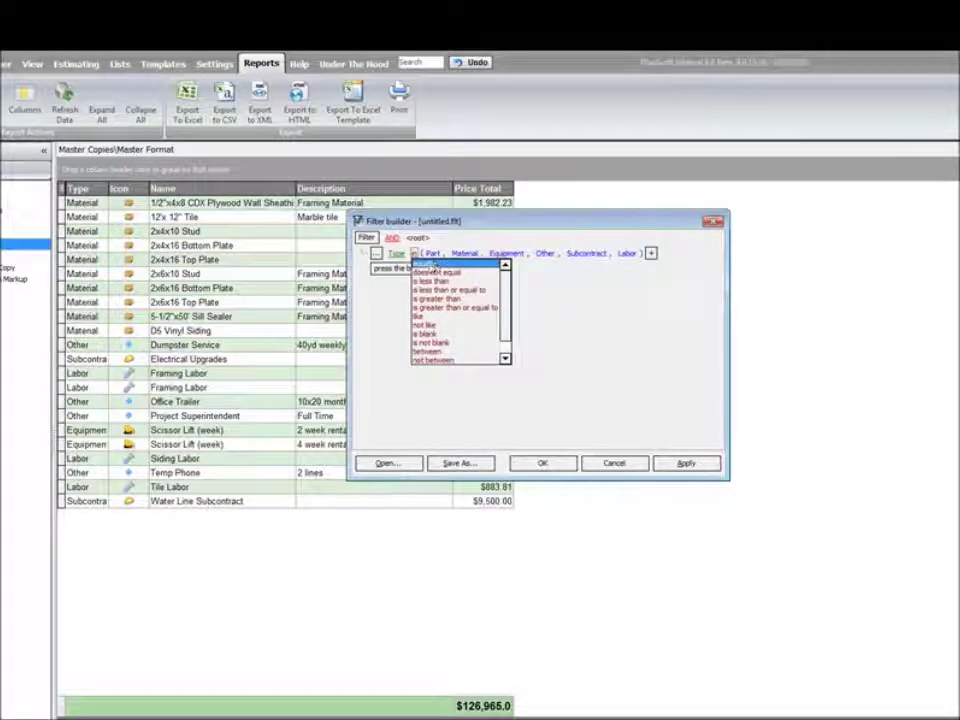
left_click(425, 264)
left_click(462, 254)
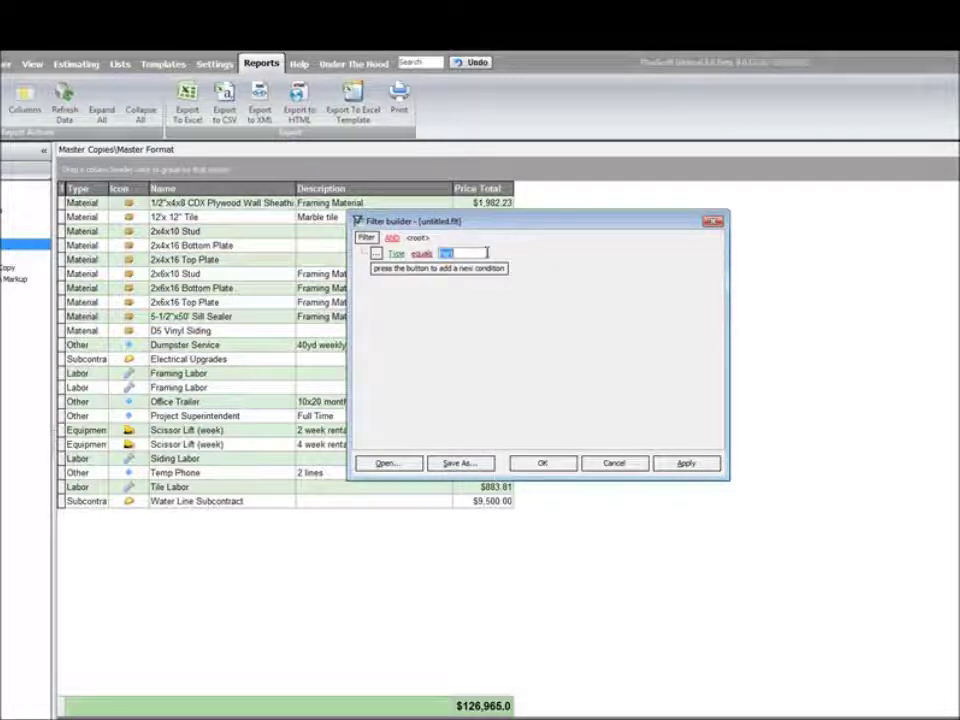
type("Other")
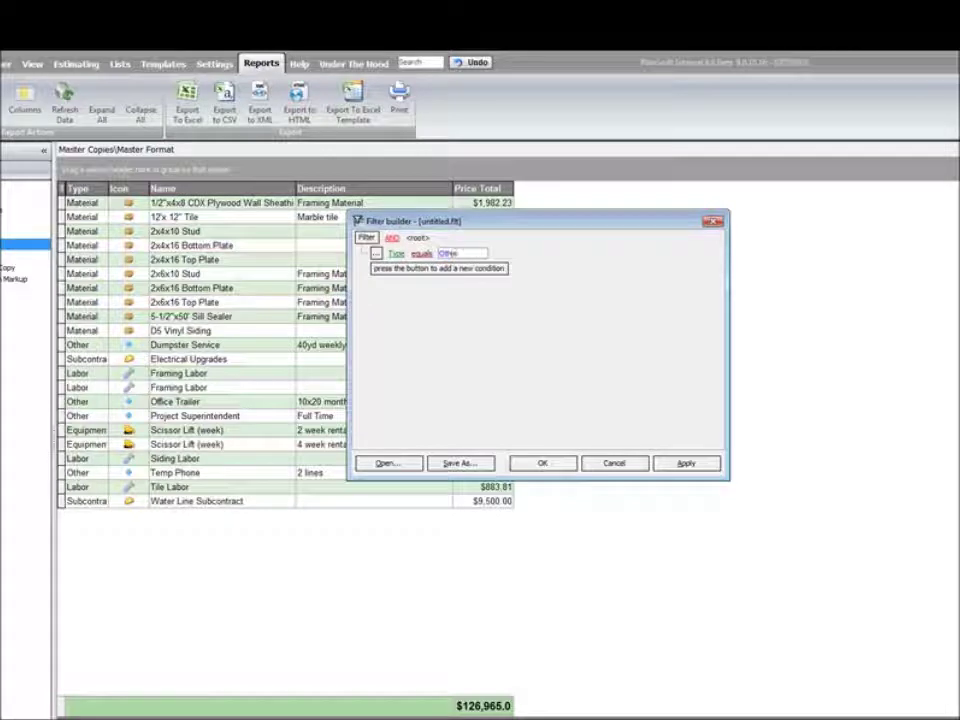
left_click(685, 464)
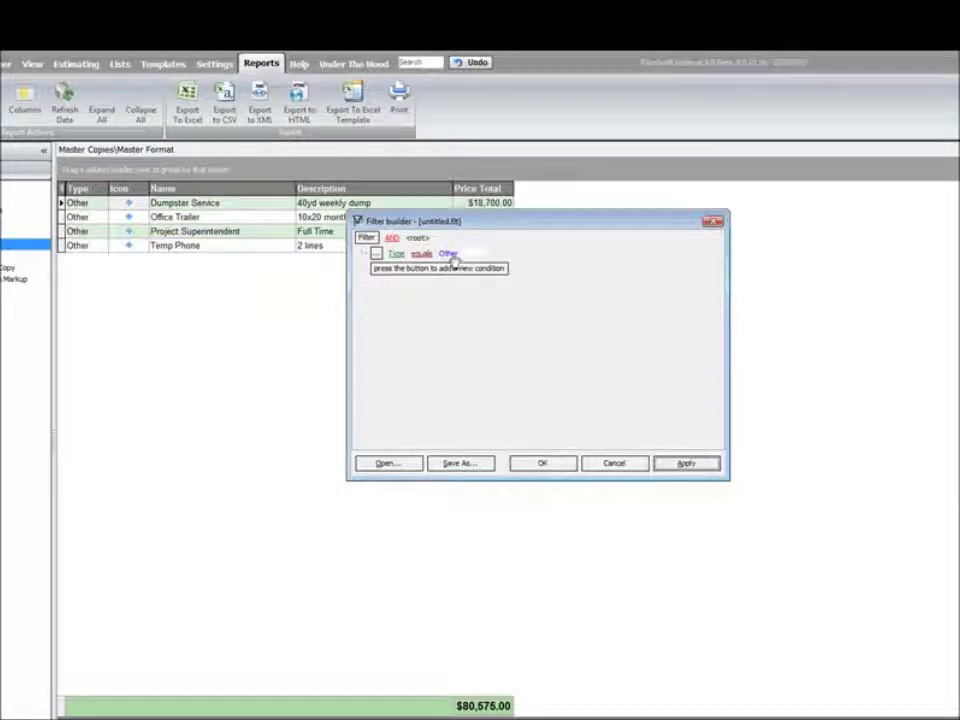
- Change the filter value to Labor and apply it, then delete the Type condition
left_click(448, 254)
key("BackSpace")
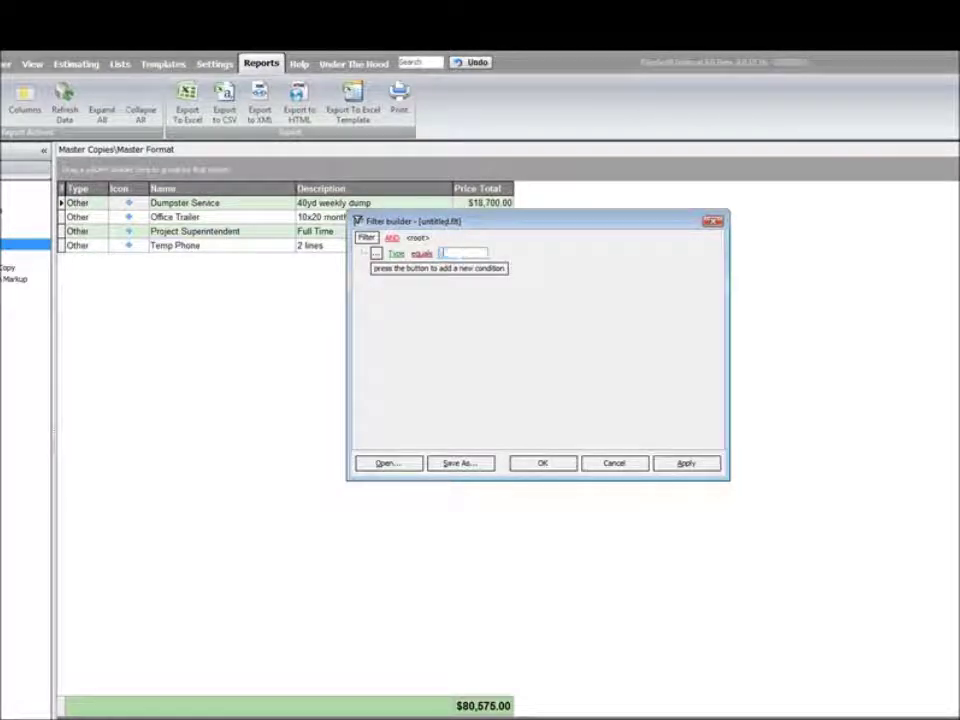
type("Labor")
left_click(685, 464)
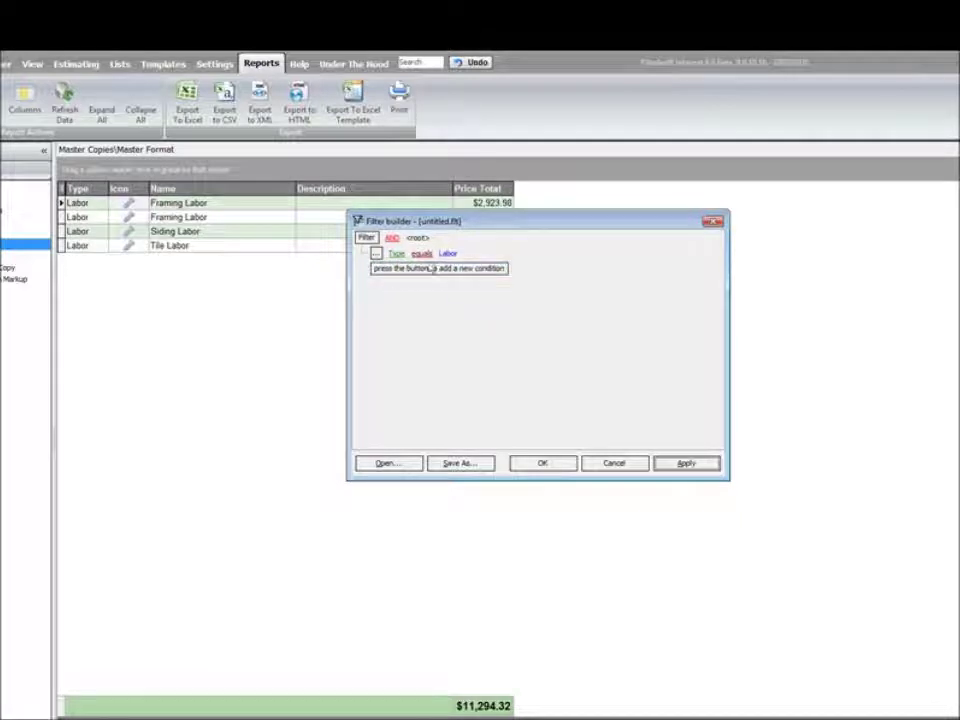
left_click(401, 270)
left_click(448, 254)
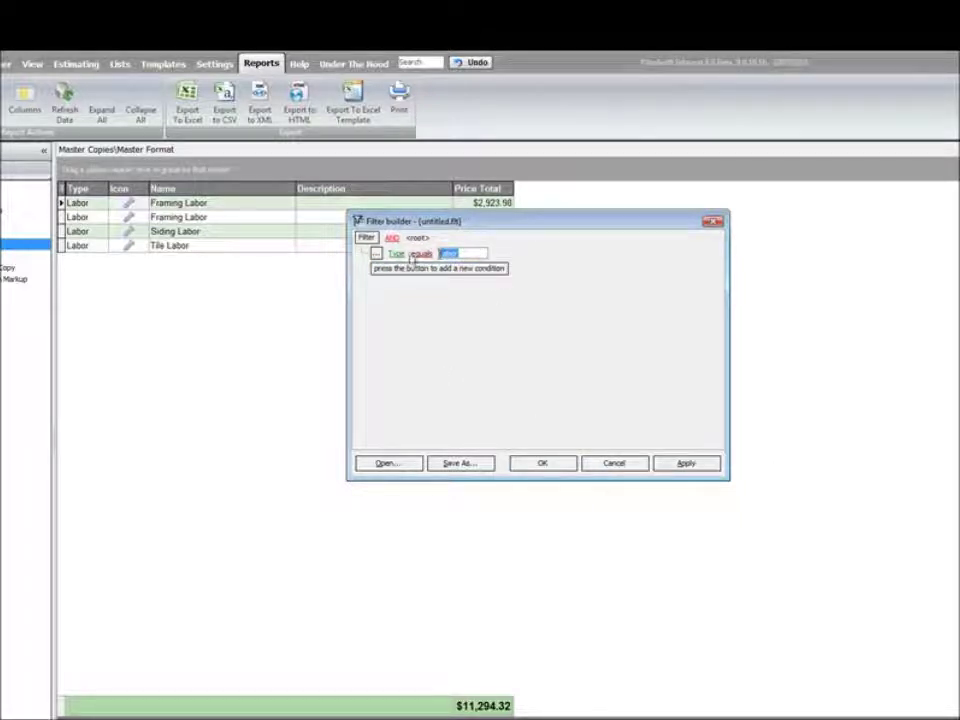
key("Delete")
key("Delete")
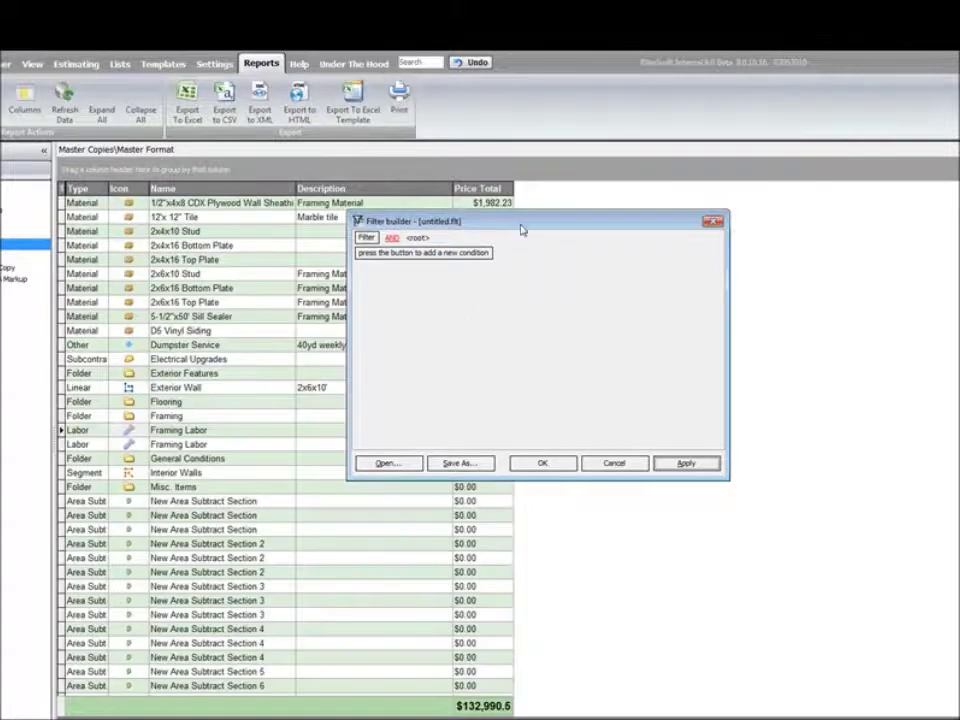
- Add and apply a Name like 16 condition, which empties the report
left_click_drag(521, 227, 737, 212)
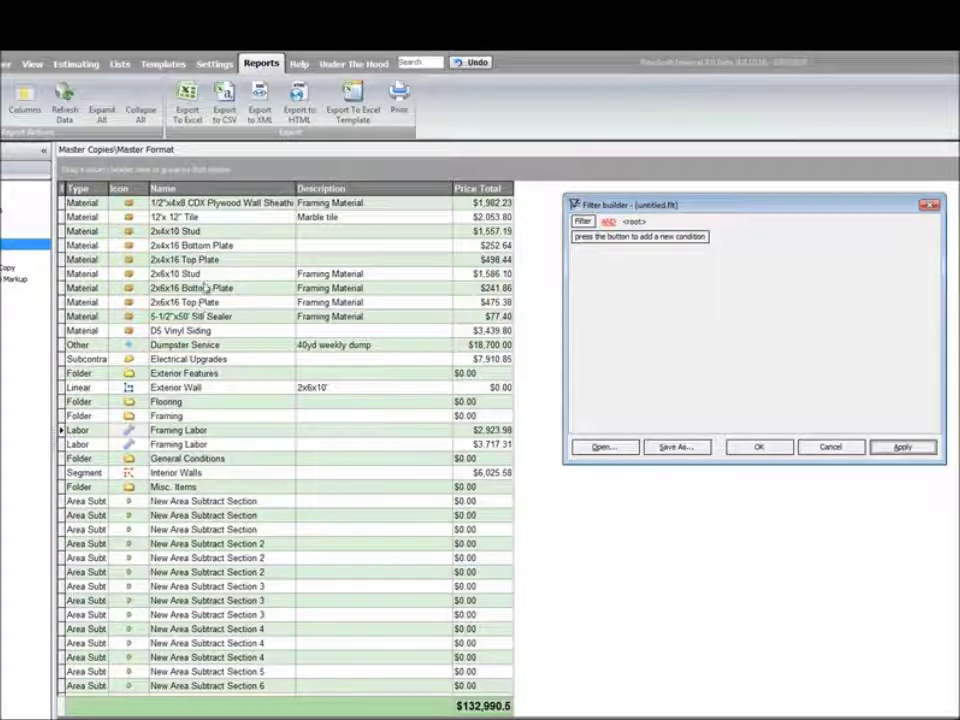
left_click(590, 238)
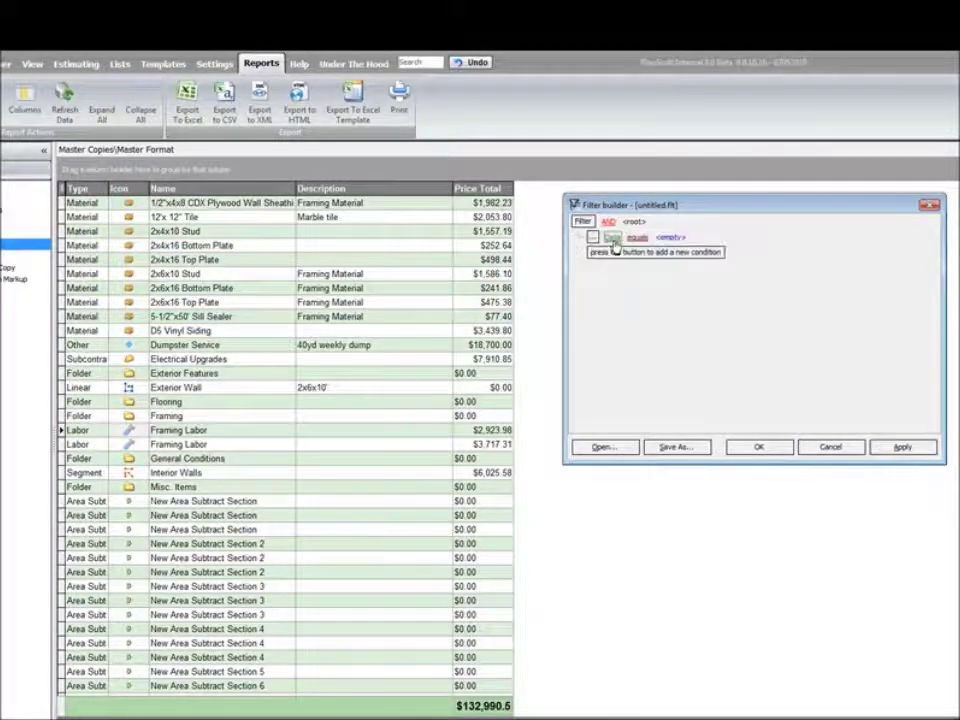
left_click(611, 238)
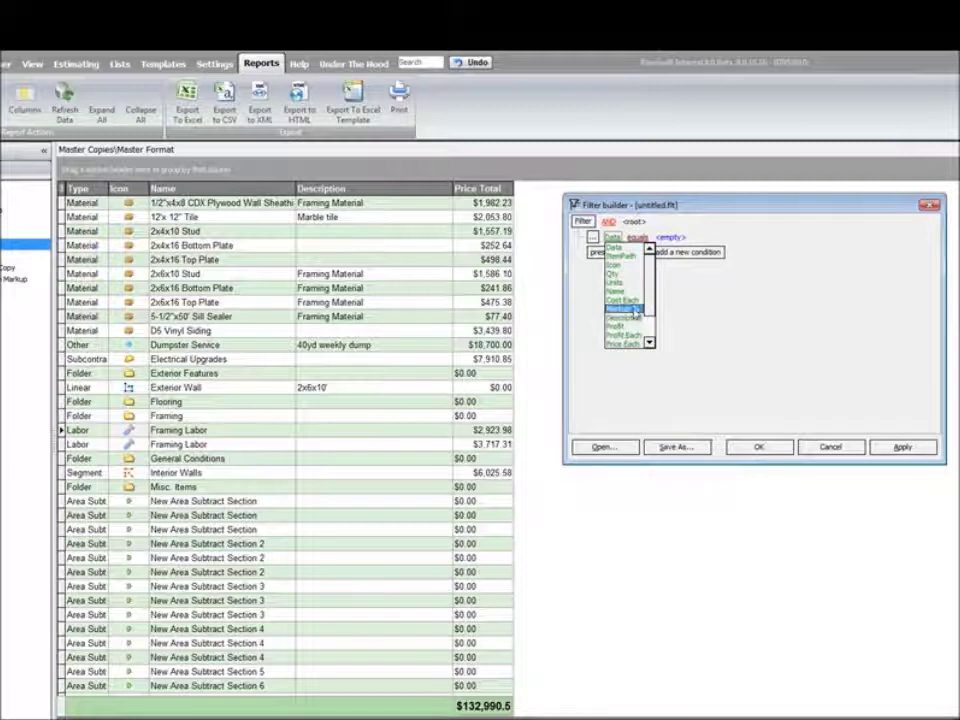
left_click(620, 291)
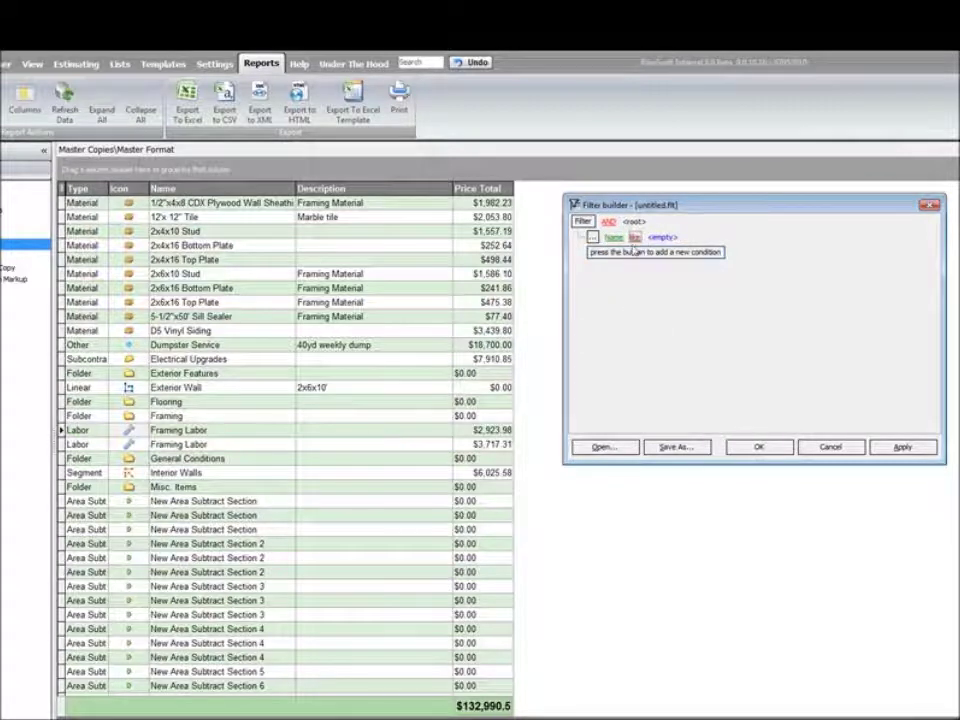
left_click(660, 238)
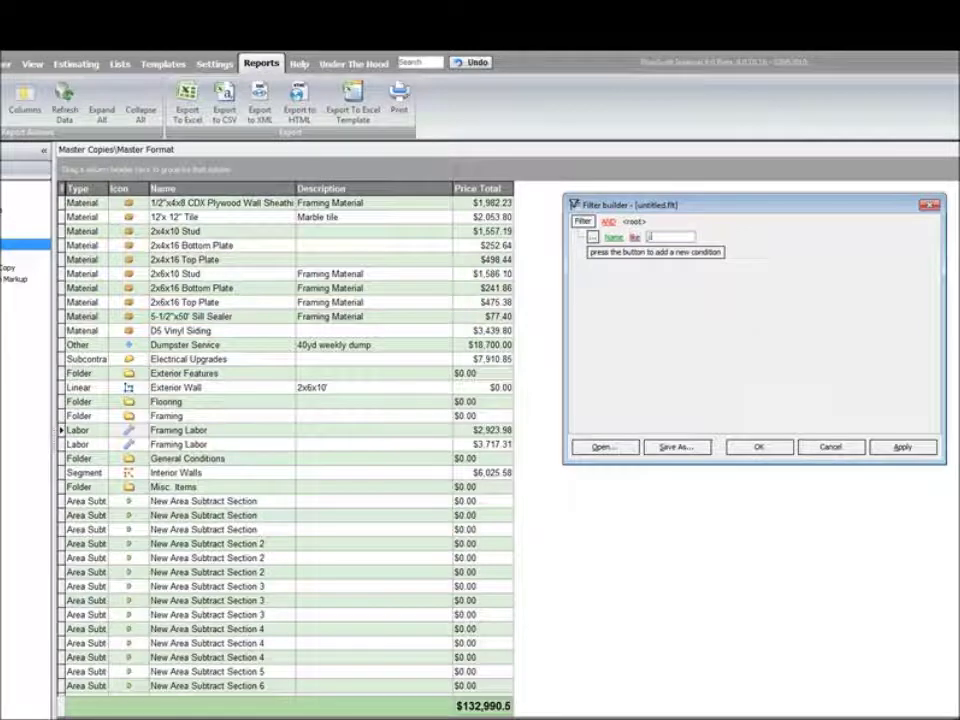
left_click(900, 448)
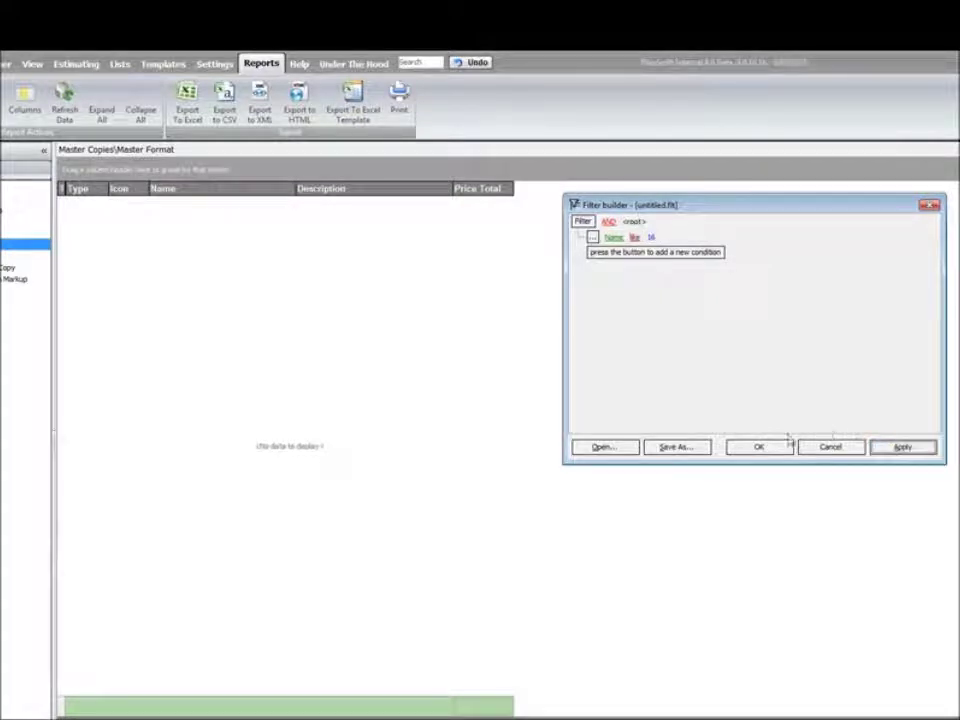
- Change the Name value to %16% and apply, then delete the condition to restore all rows
left_click(652, 237)
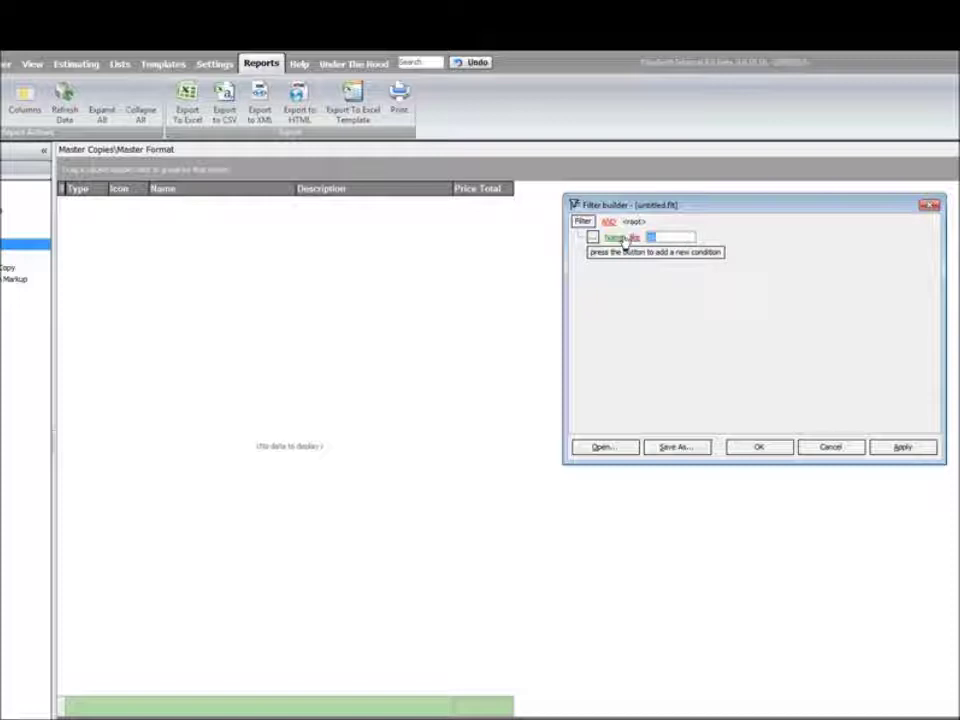
type("%16%")
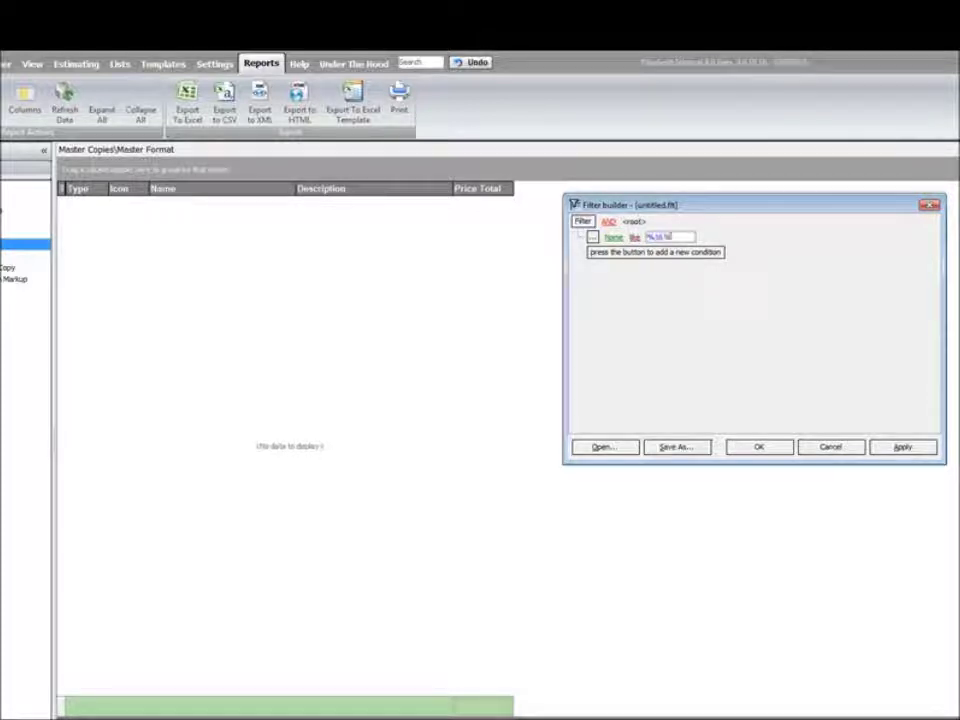
left_click(648, 237)
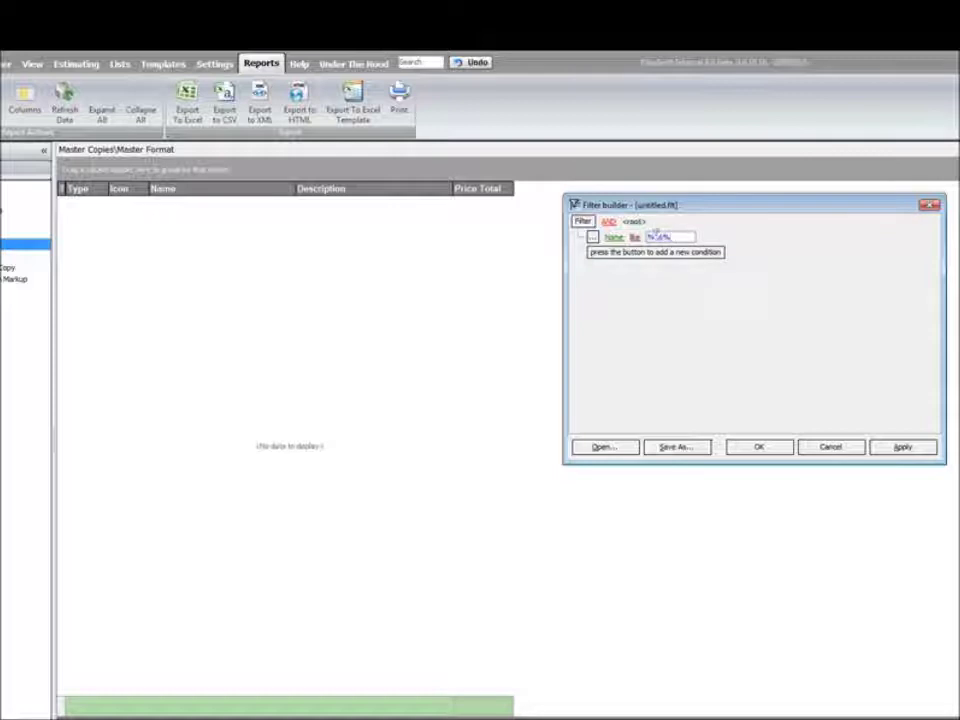
left_click(657, 236)
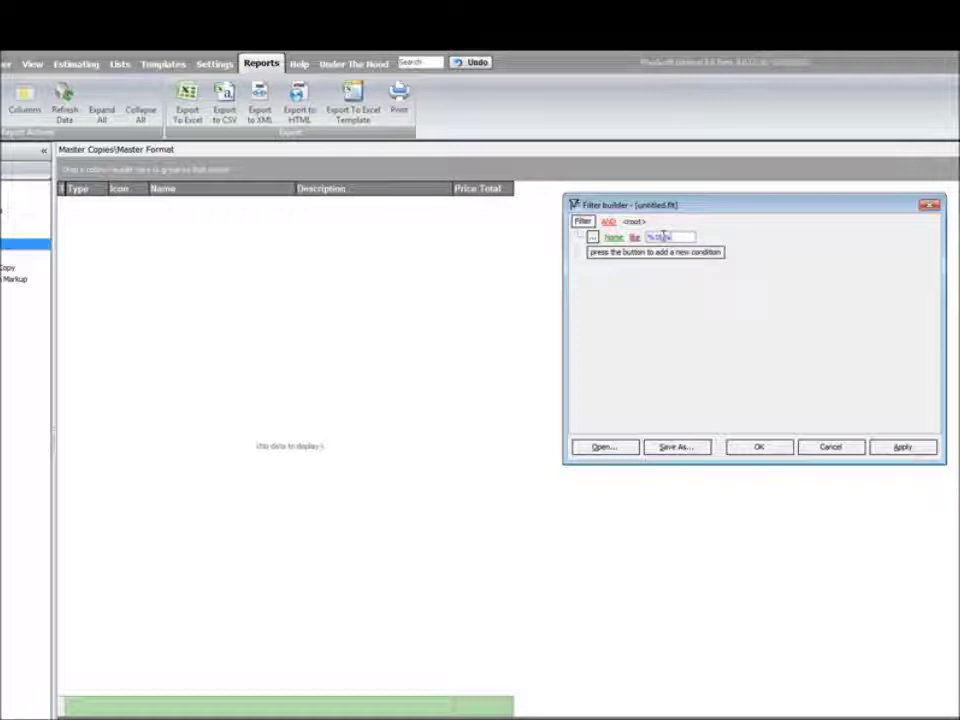
left_click(902, 450)
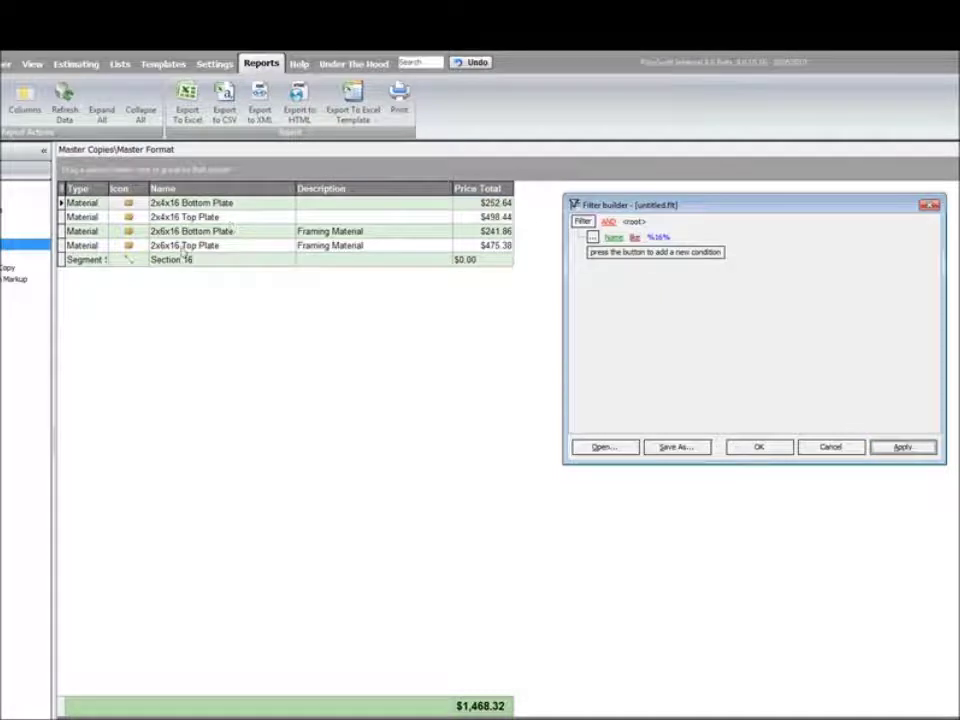
key("Delete")
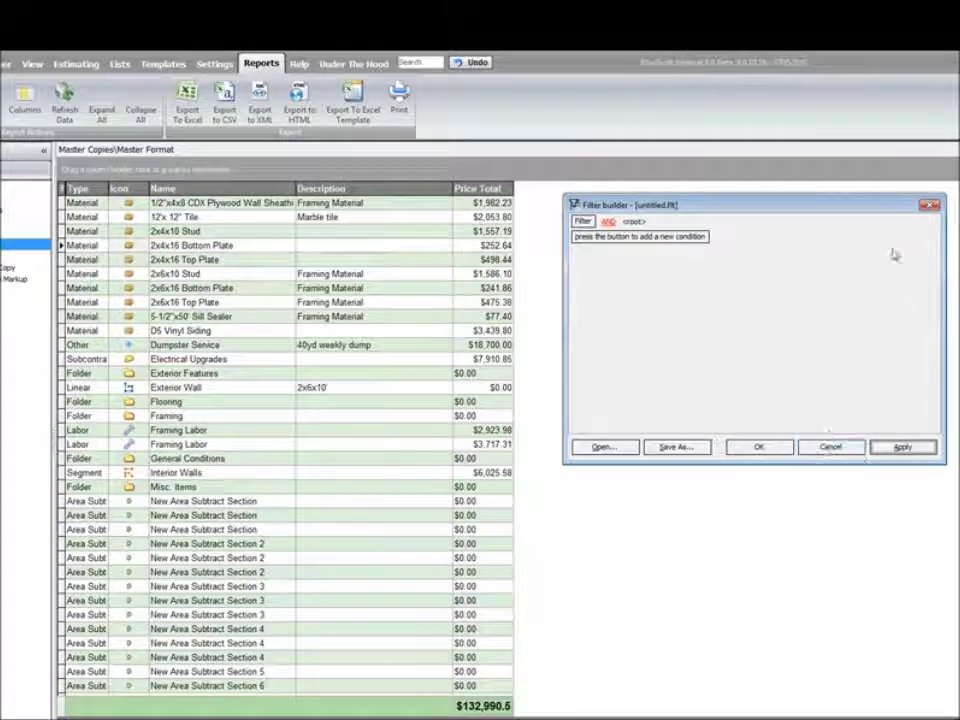
- Close the filter builder and scroll through the full report, selecting the Section 25 row
left_click(929, 204)
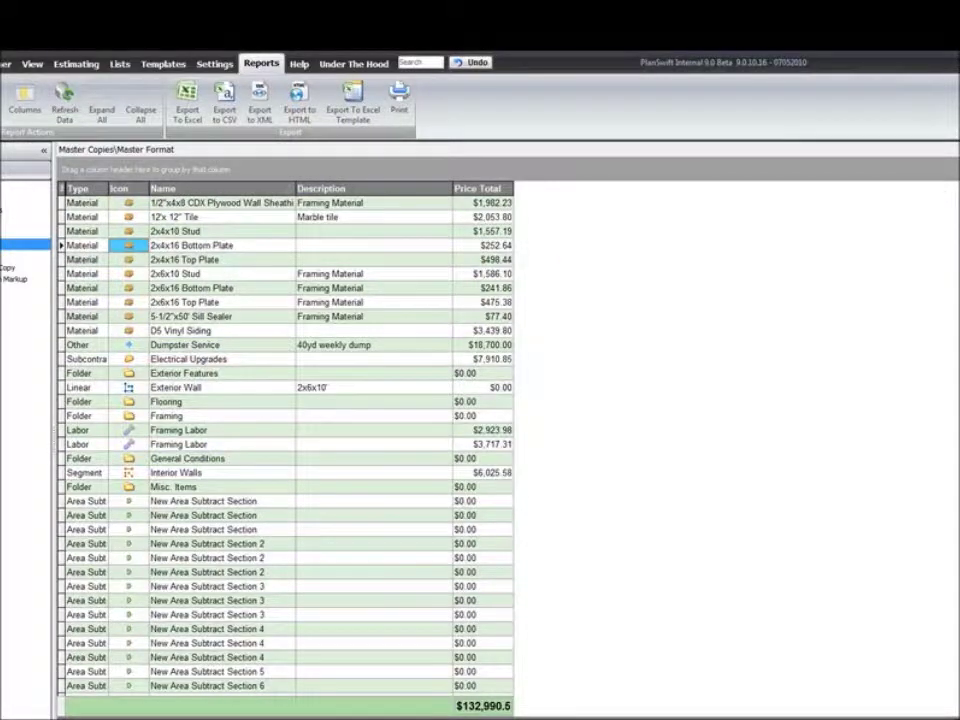
scroll(285, 440, "down", 8)
scroll(285, 440, "down", 7)
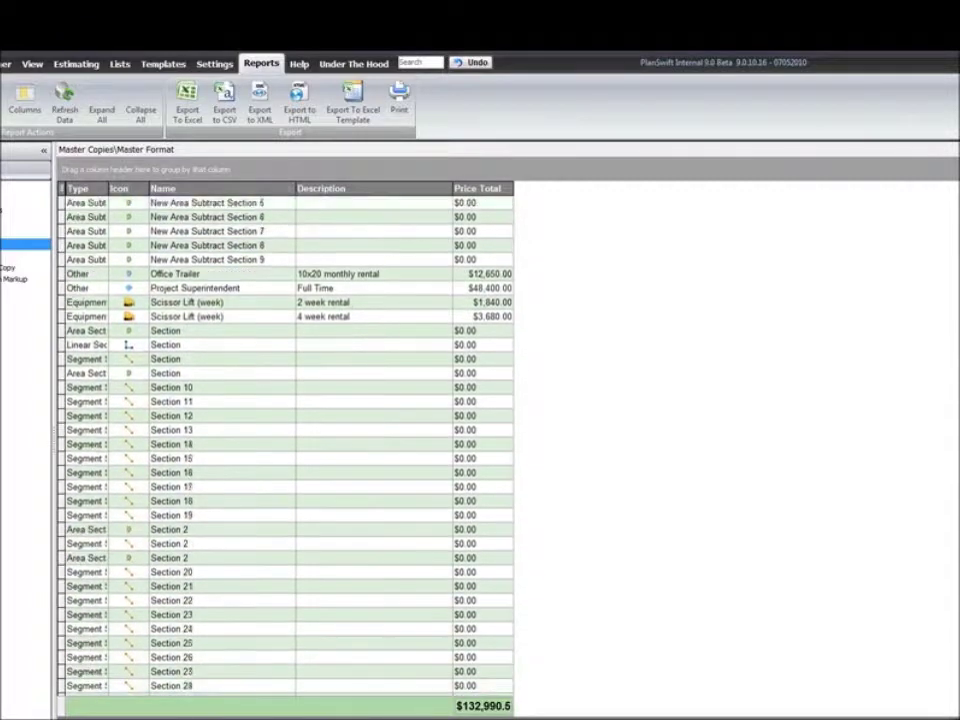
left_click(129, 474)
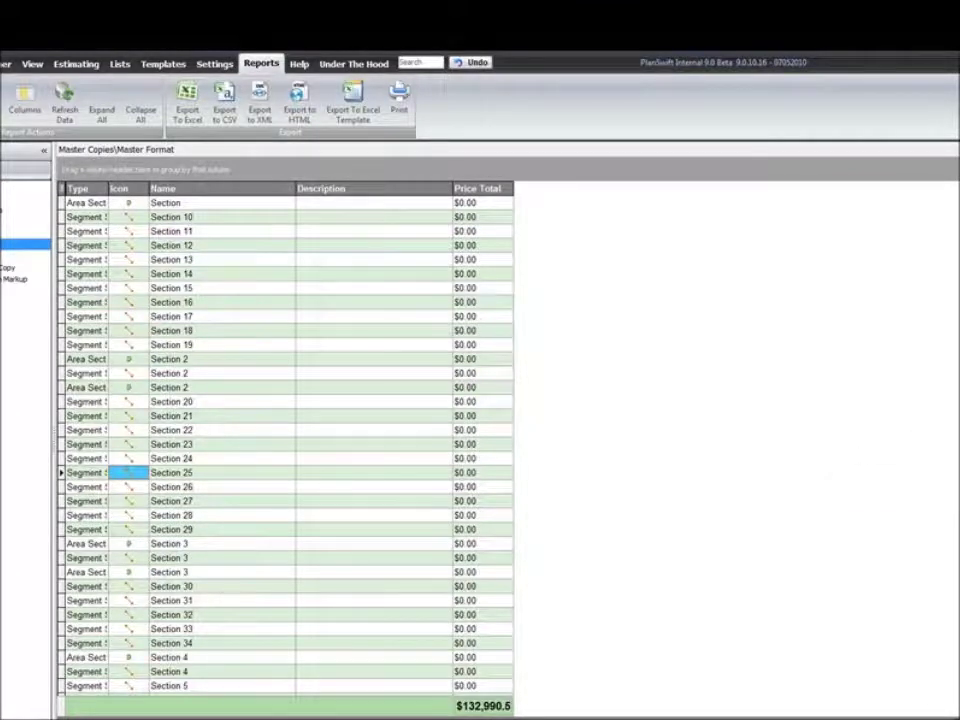
scroll(285, 440, "down", 3)
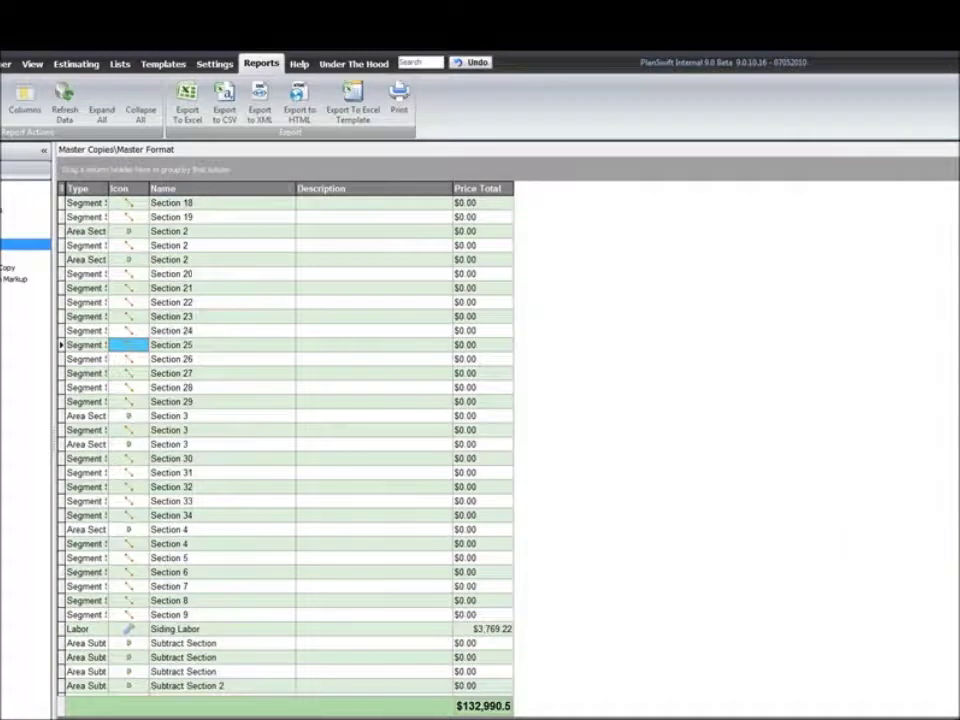
scroll(102, 437, "down", 1)
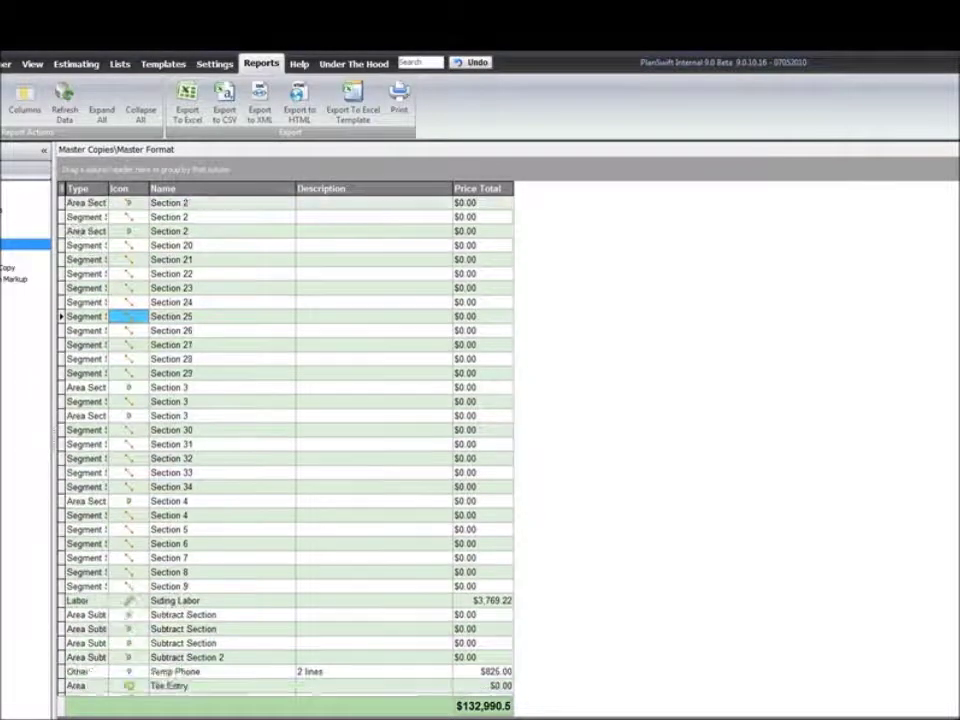
scroll(102, 437, "up", 4)
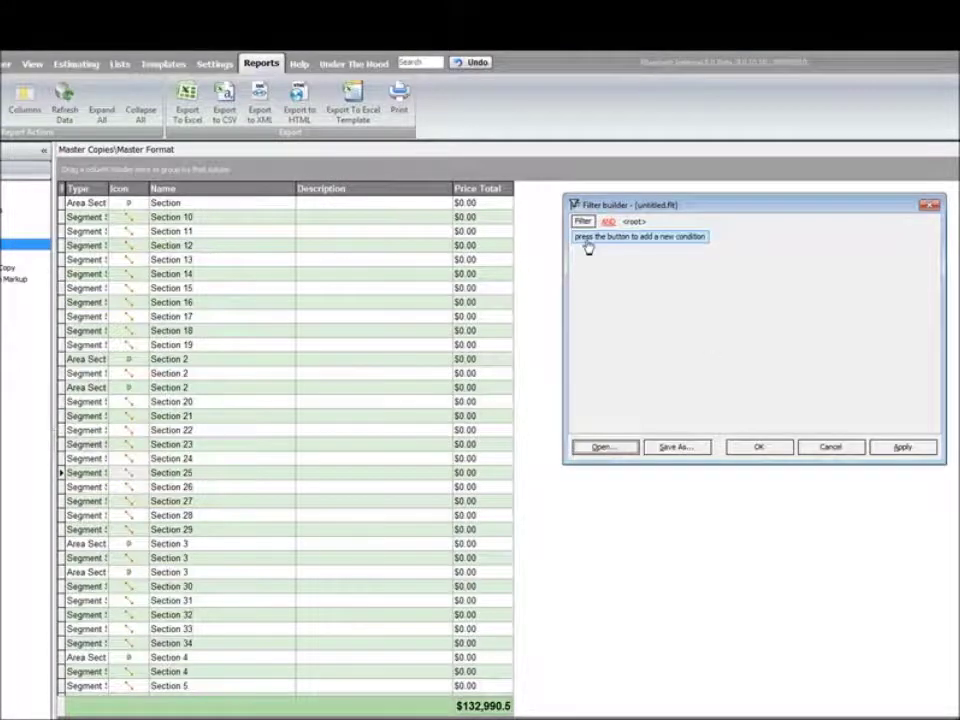
- Build an IsItem equals True filter condition and apply it to the Master Format report
left_click(589, 241)
left_click(610, 238)
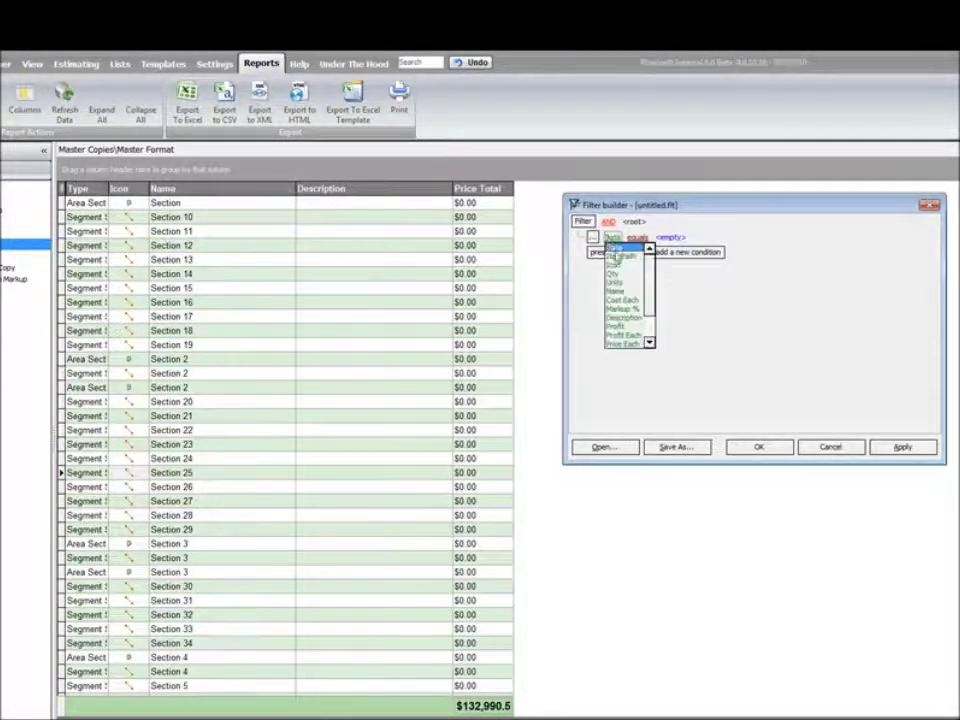
left_click_drag(650, 262, 651, 312)
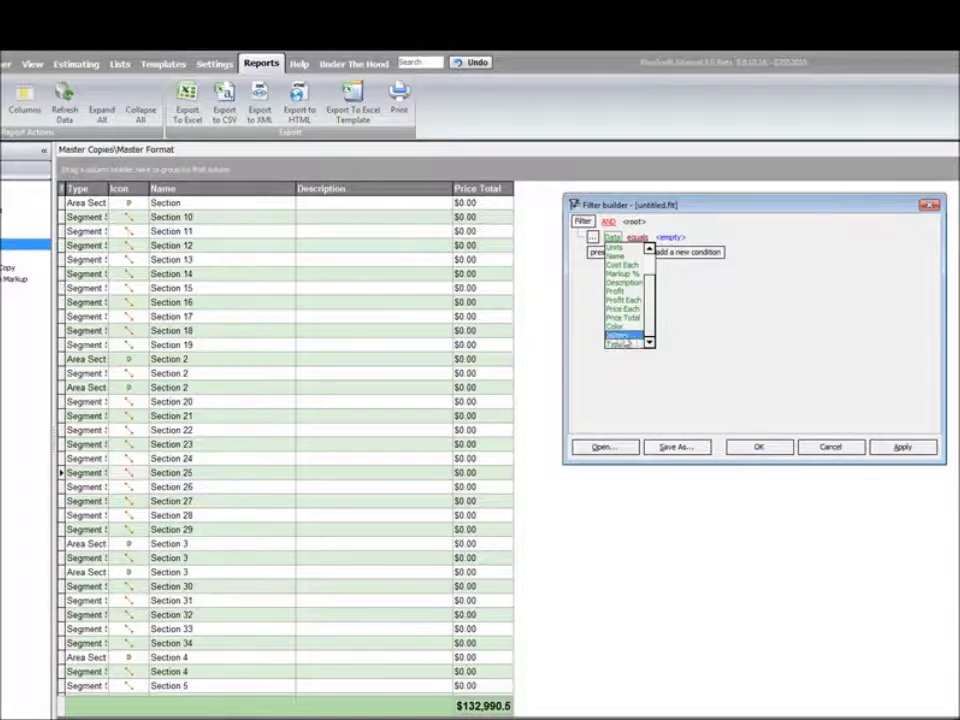
left_click(633, 337)
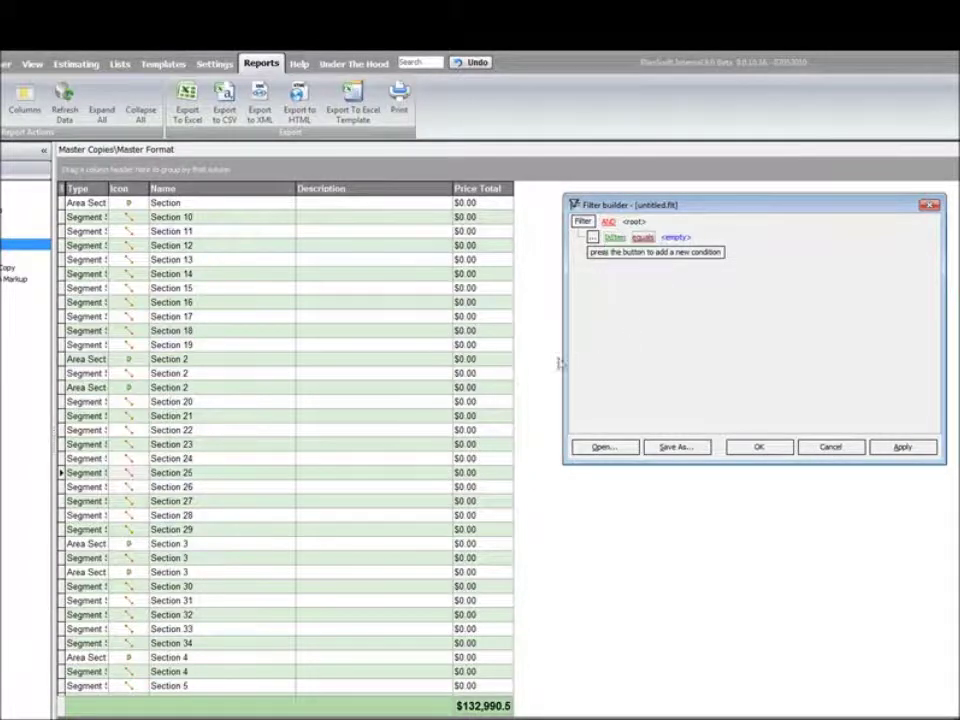
left_click(641, 238)
left_click(645, 246)
left_click(675, 237)
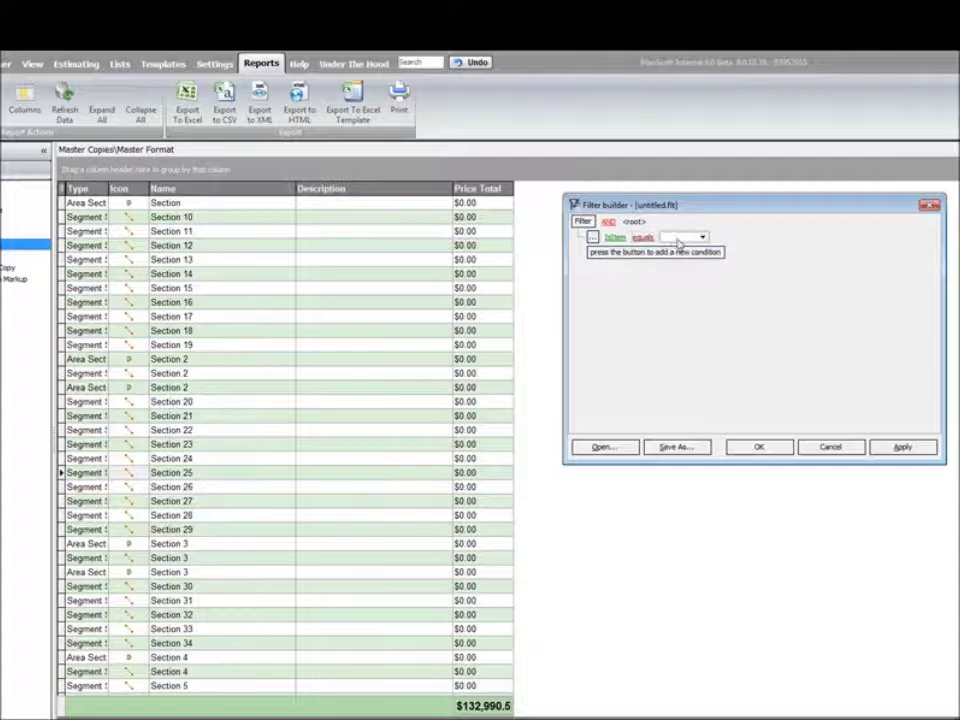
left_click(690, 237)
left_click(683, 247)
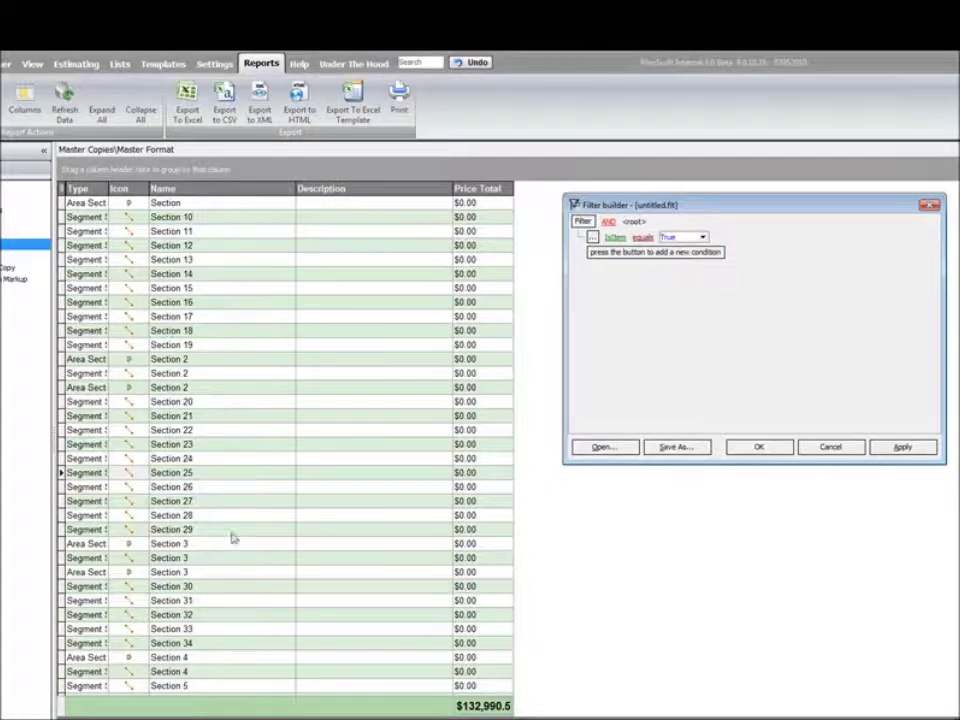
left_click(901, 449)
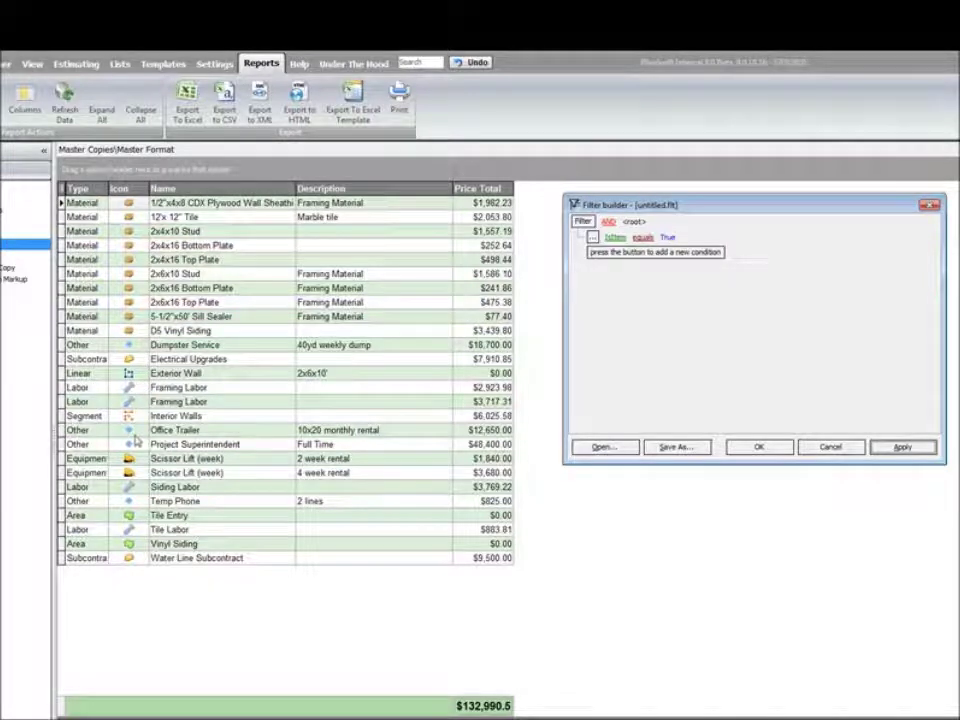
- Change the filter condition's field to Type with the 'in' list operator
left_click(614, 237)
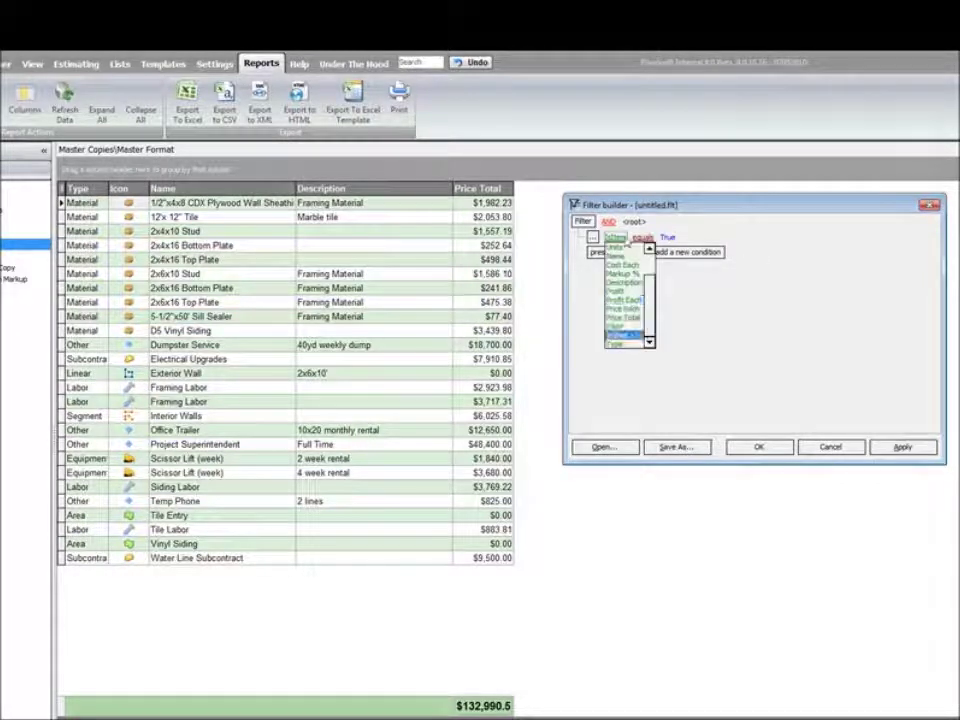
left_click(615, 343)
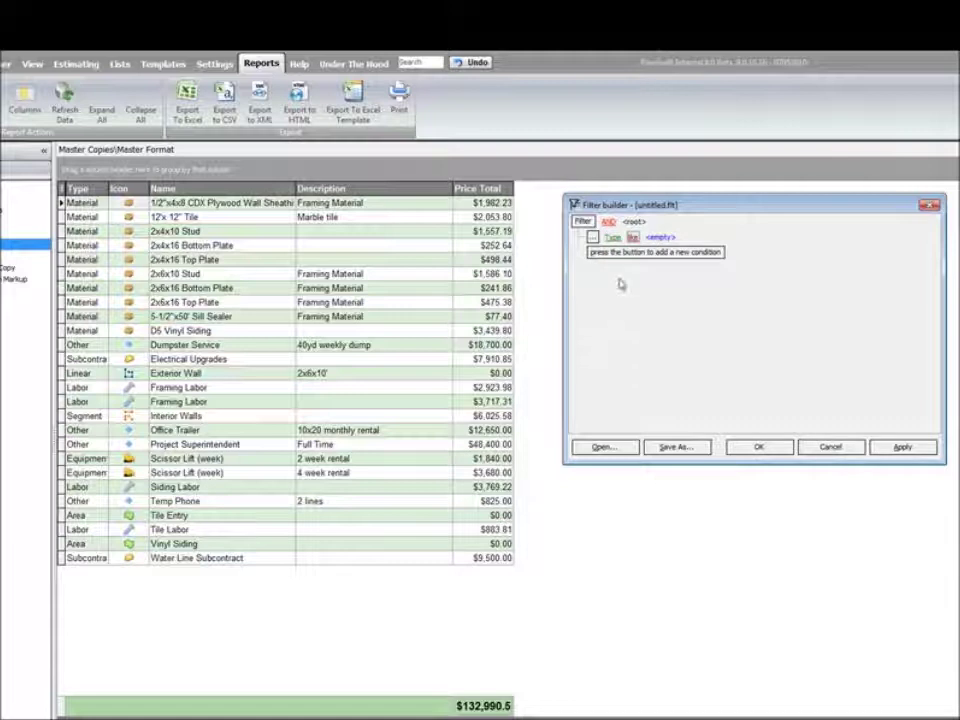
left_click(633, 238)
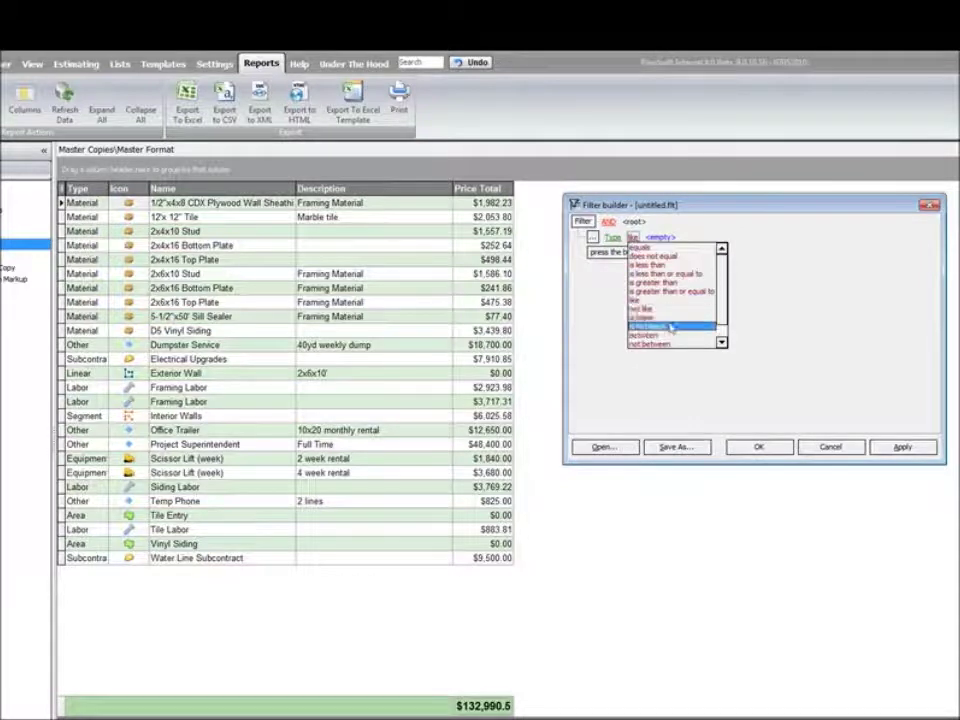
scroll(727, 314, "down", 2)
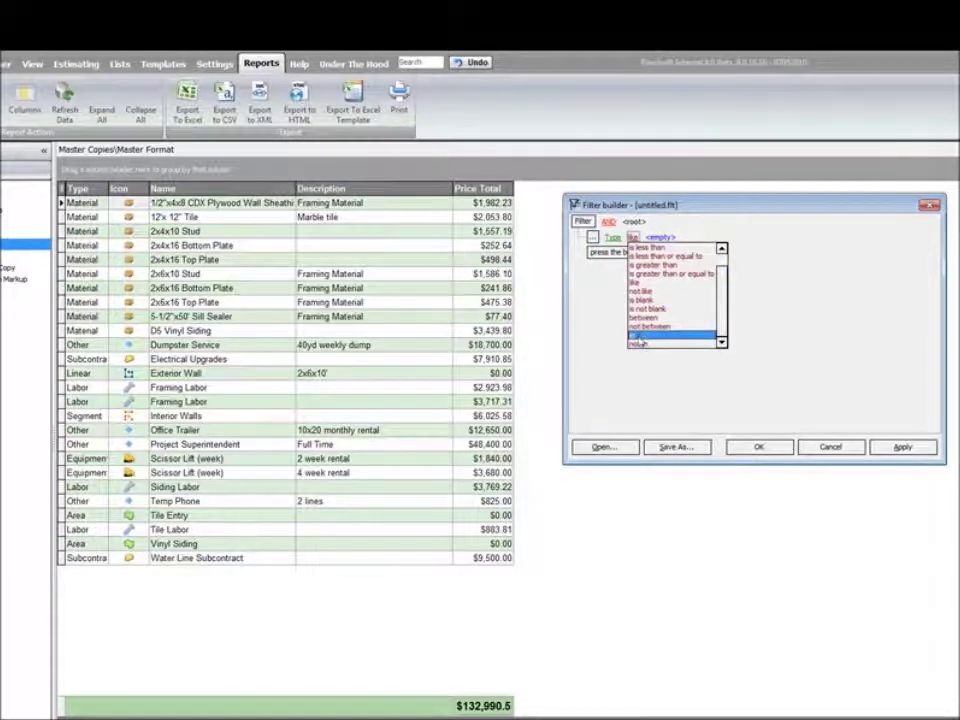
left_click(655, 334)
- Enter Material, Labor, Equipment, Other and Subcontract as the Type list values
left_click(661, 237)
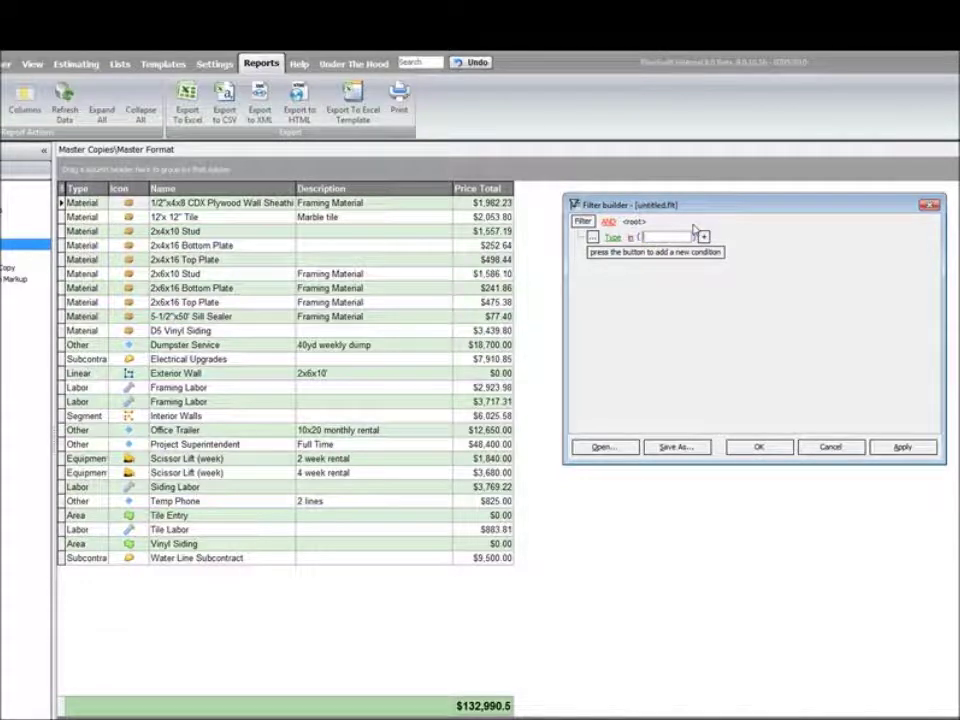
type("Material")
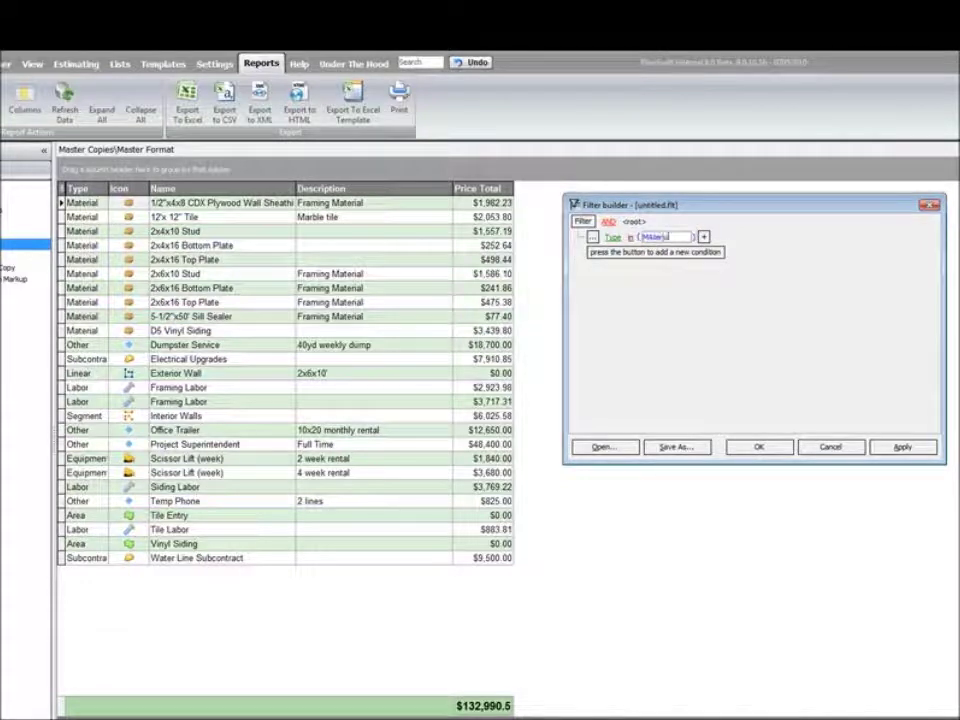
left_click(695, 238)
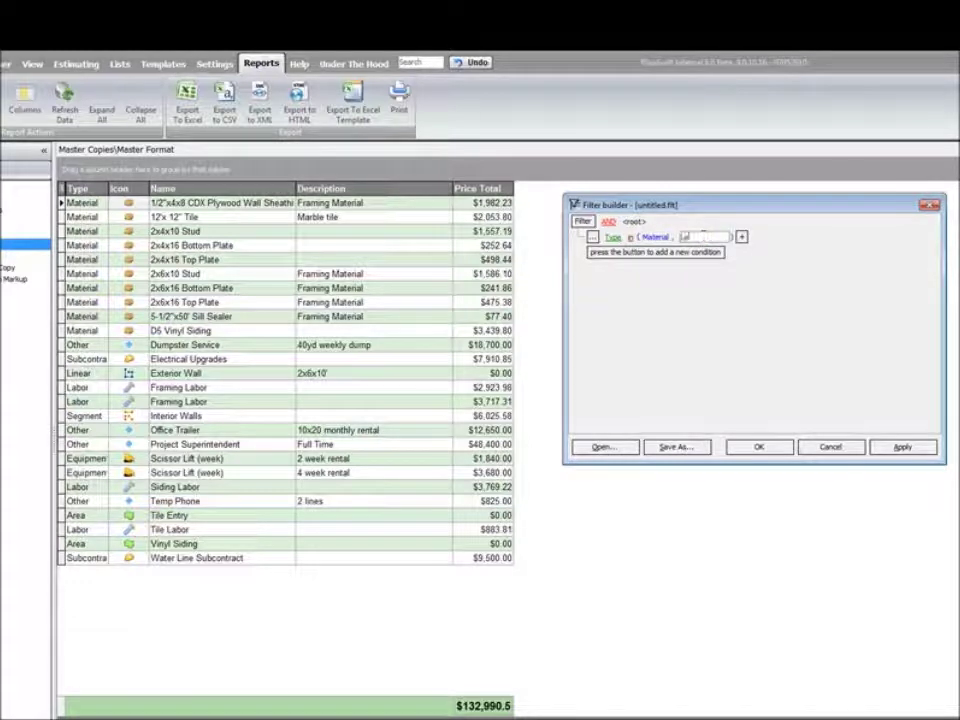
type("Labo")
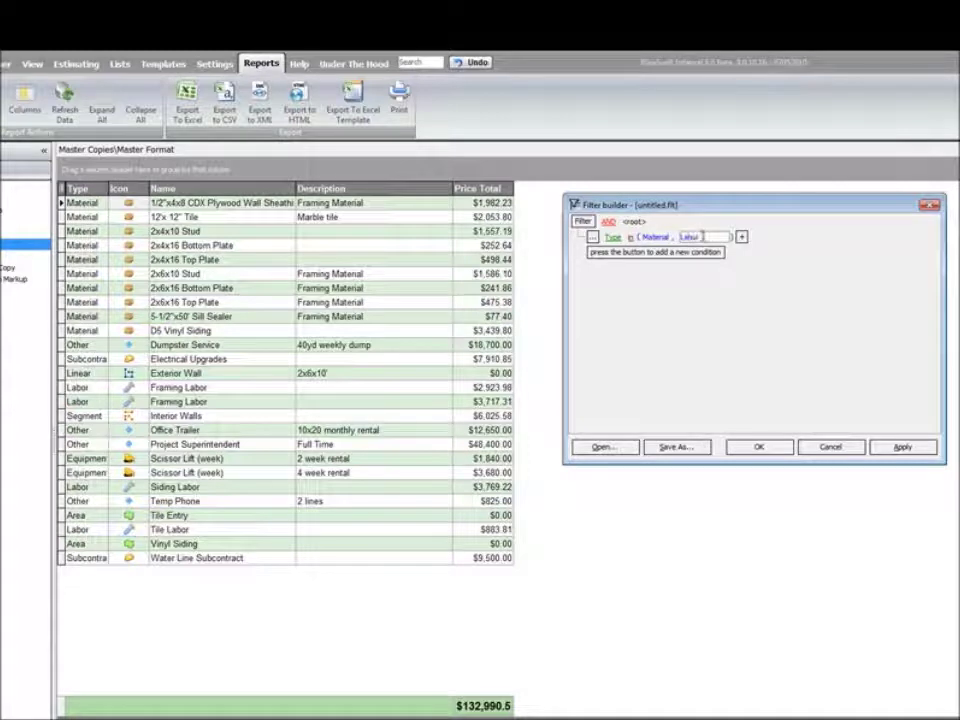
type("r")
left_click(740, 237)
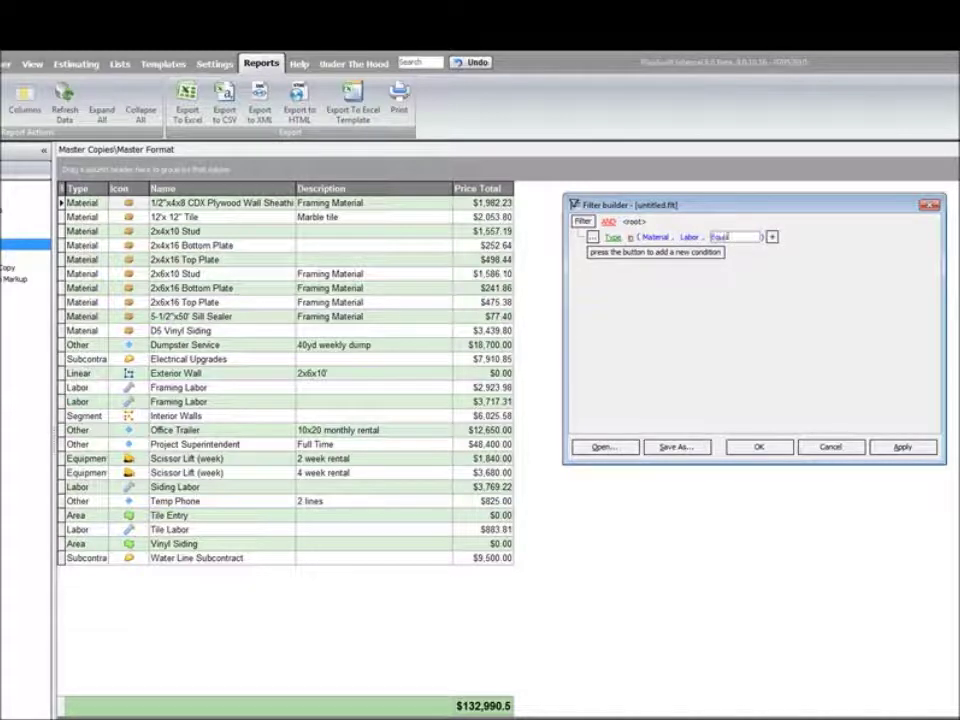
type("pment")
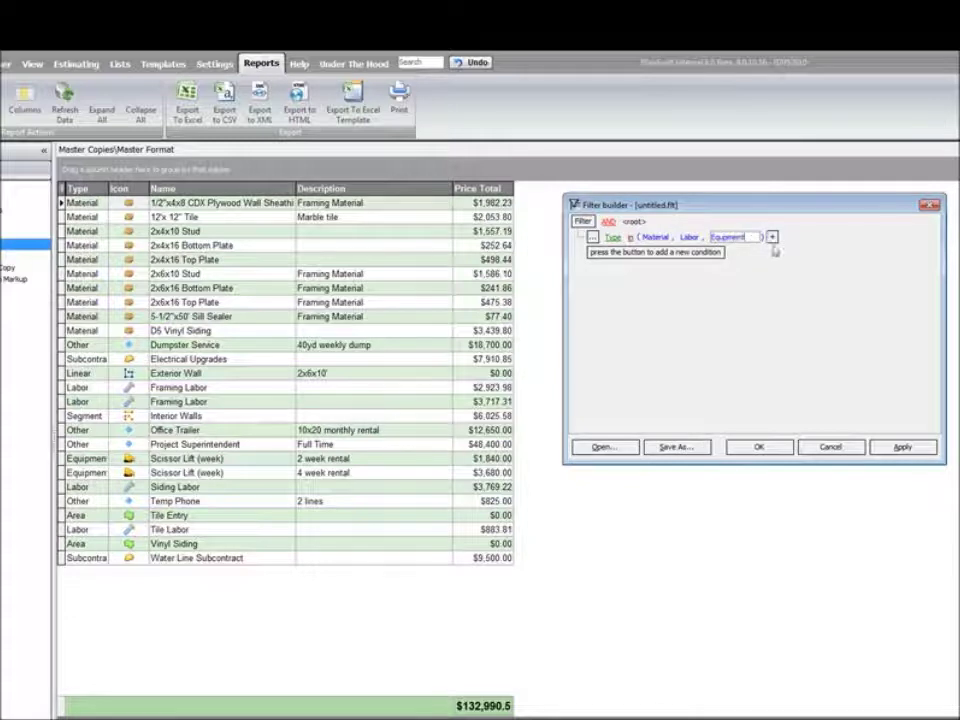
key("Return")
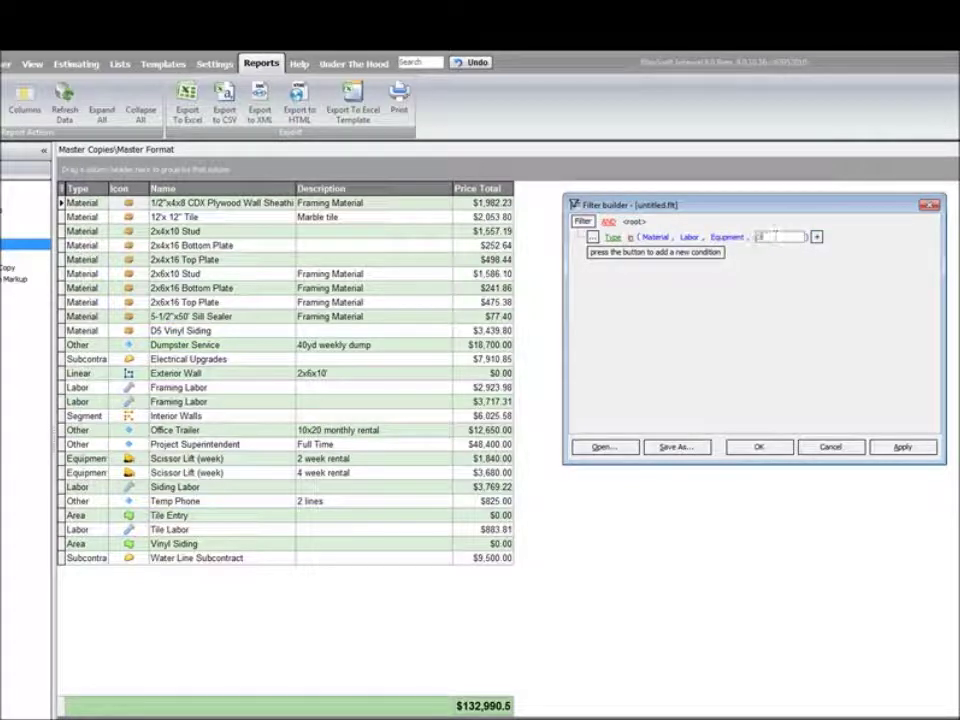
type("Other")
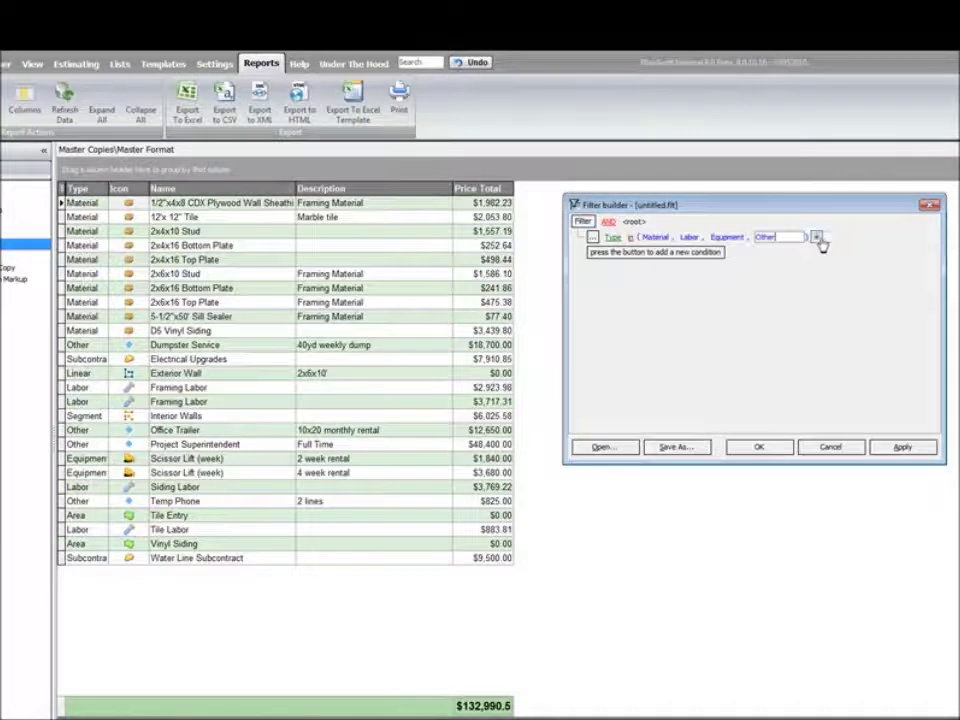
left_click(817, 238)
type("Su")
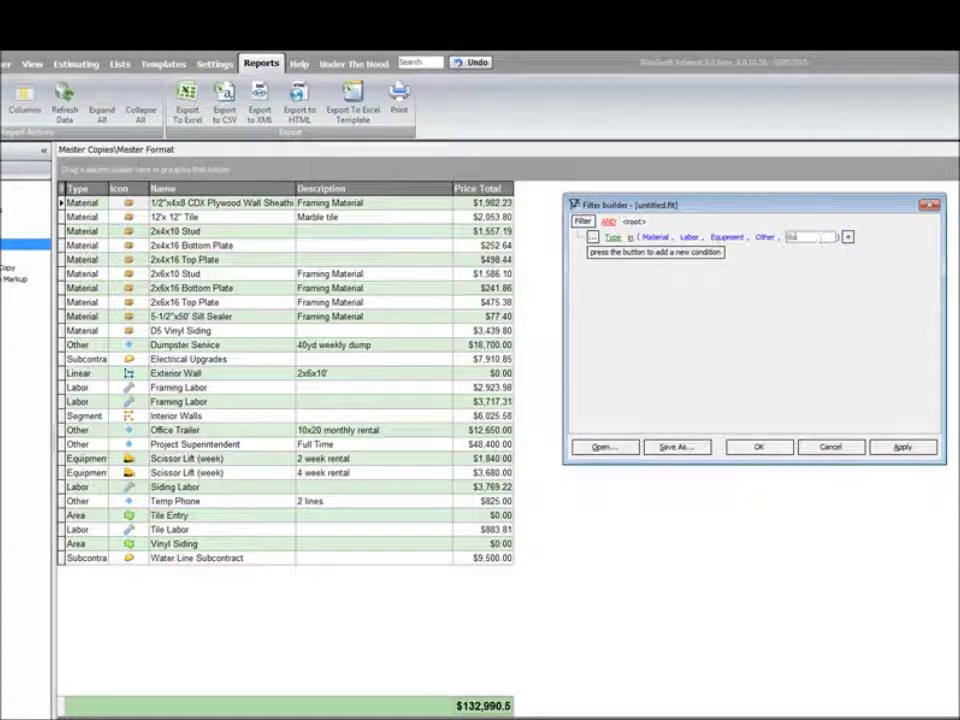
type("bcontract")
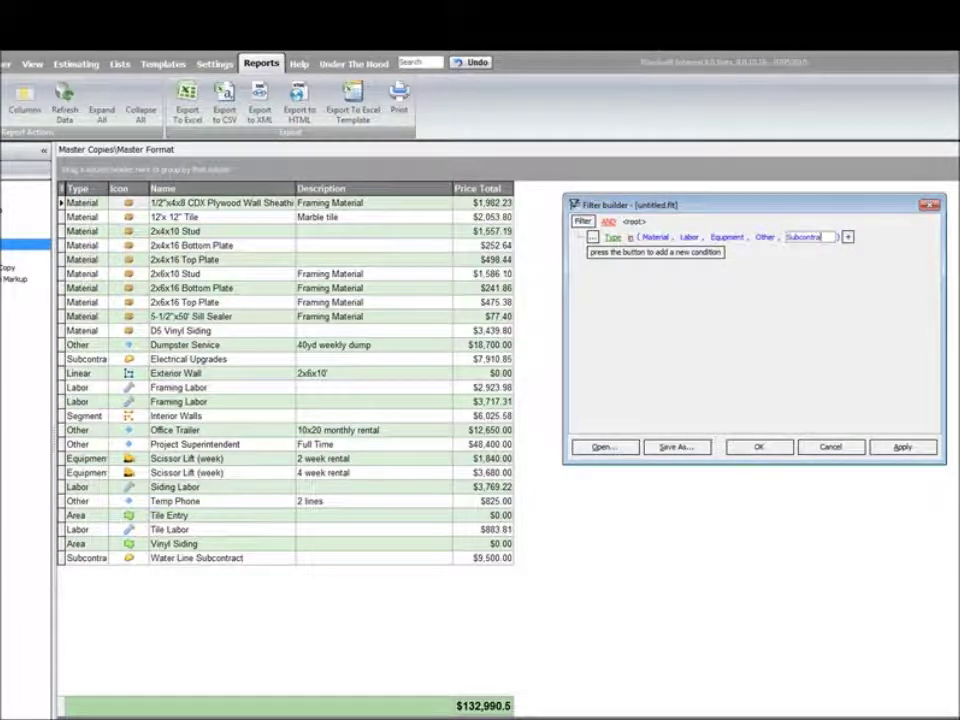
- Confirm the Type filter so the report drops to a $121,445.0 total
left_click(903, 449)
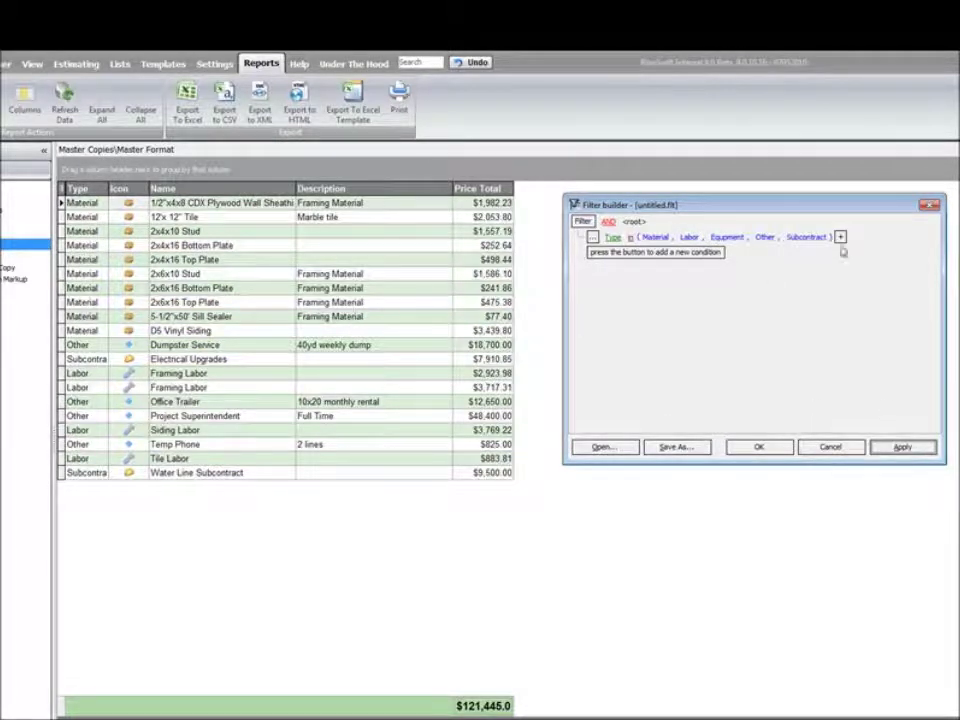
left_click(930, 204)
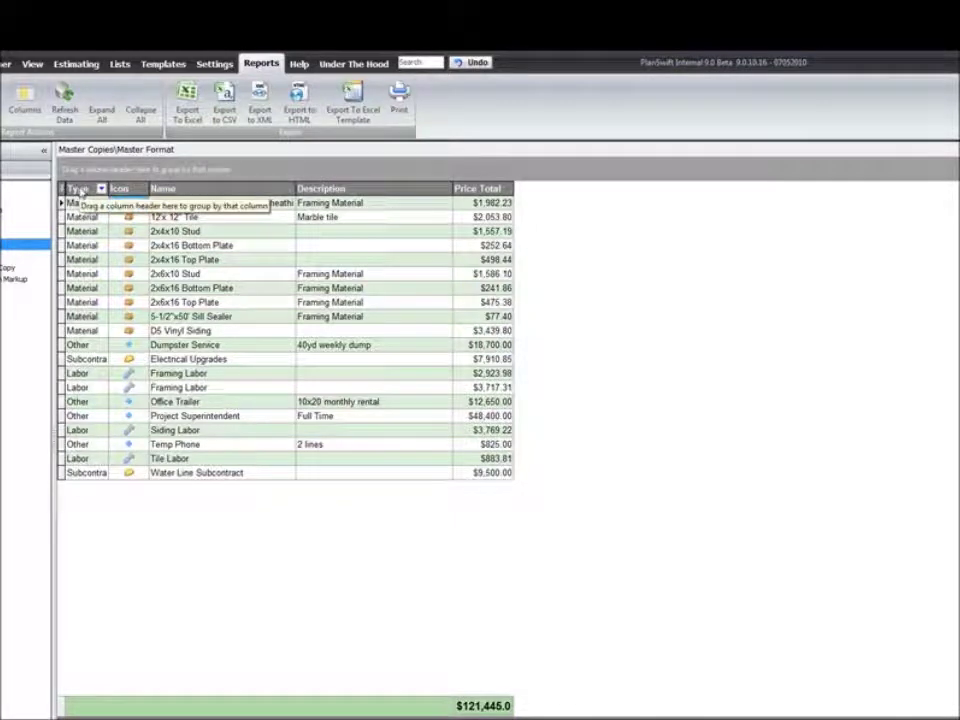
- Group the report by Type into Labor, Material, Other and Subcontract groups
mouse_move(80, 190)
left_mouse_down()
mouse_move(82, 172)
mouse_move(235, 184)
mouse_move(246, 168)
mouse_move(276, 168)
mouse_move(200, 168)
mouse_move(207, 178)
mouse_move(78, 172)
left_mouse_up()
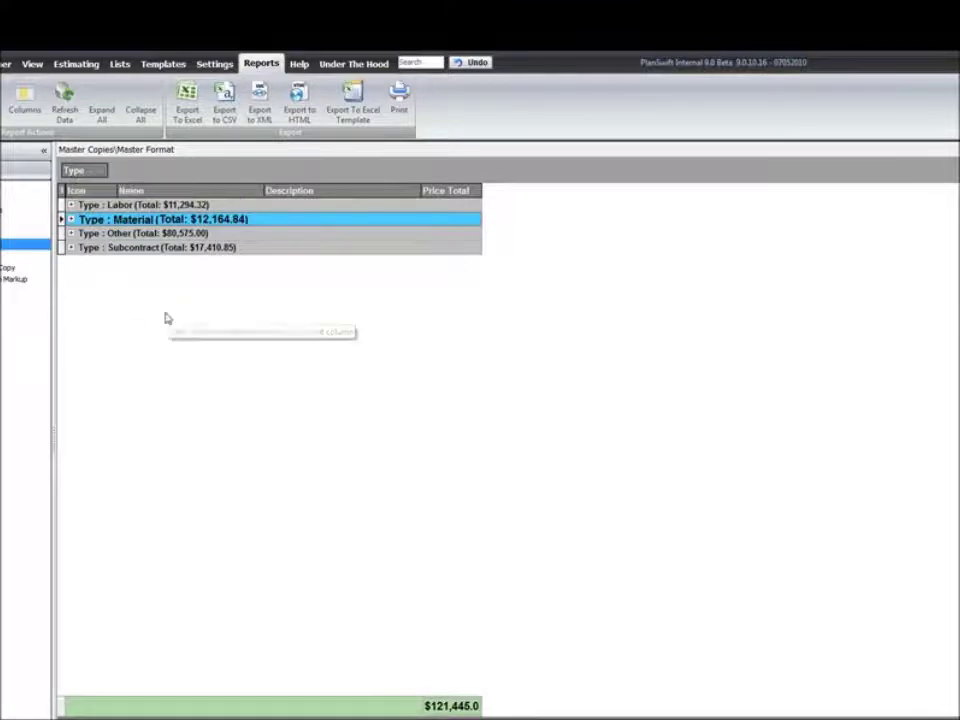
left_click(133, 205)
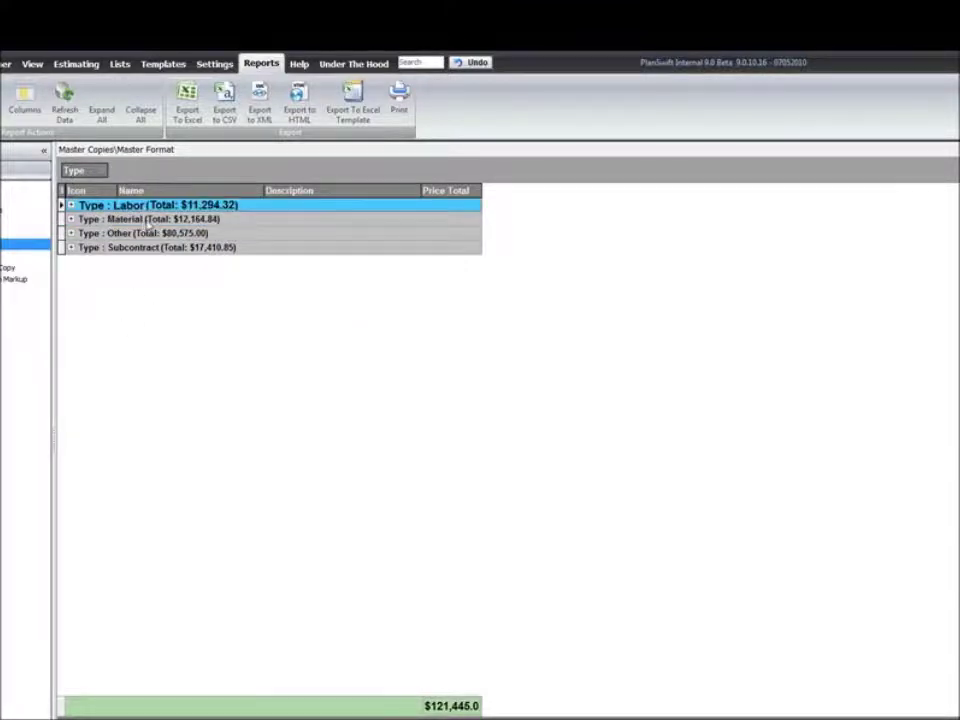
left_click(133, 219)
left_click(143, 233)
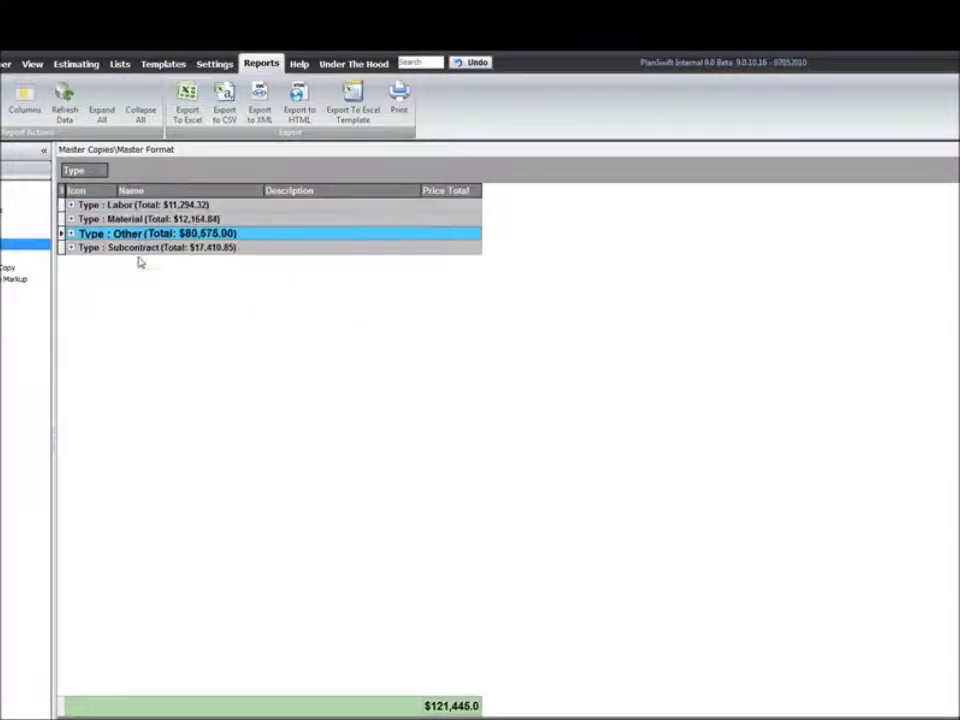
key("Down")
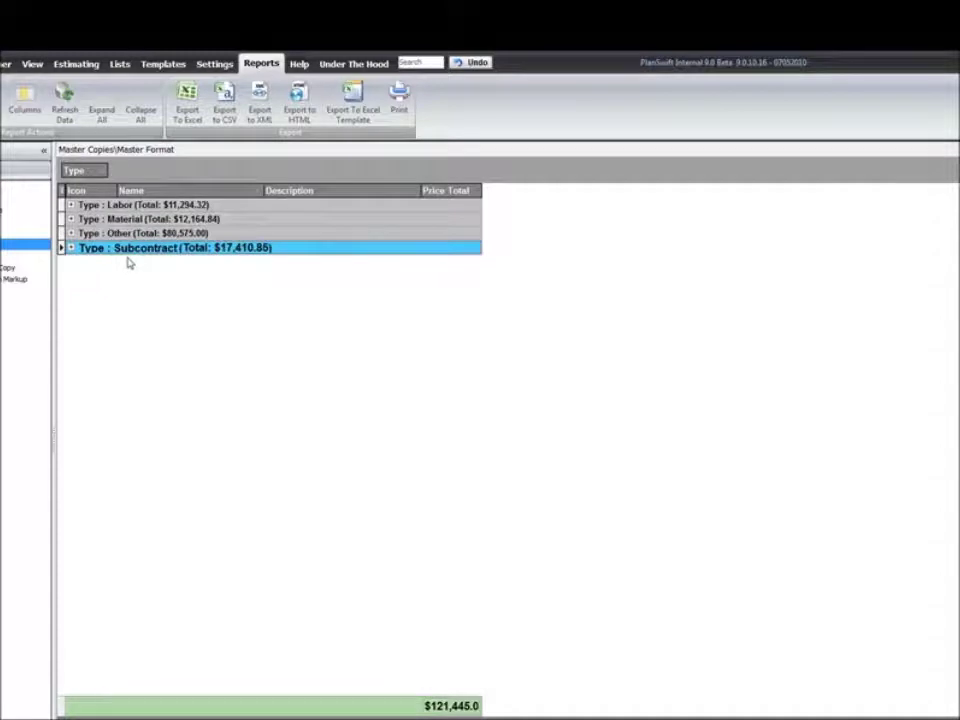
- Expand the Subcontract, Other, Material and Labor groups to show their items
left_click(71, 248)
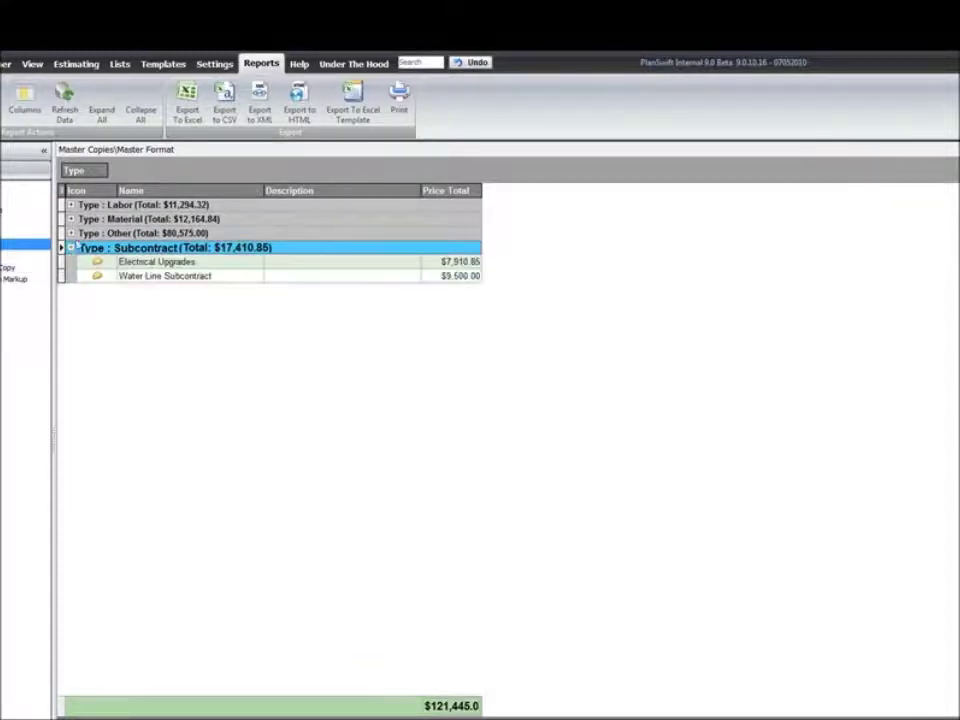
left_click(71, 233)
left_click(71, 219)
left_click(71, 204)
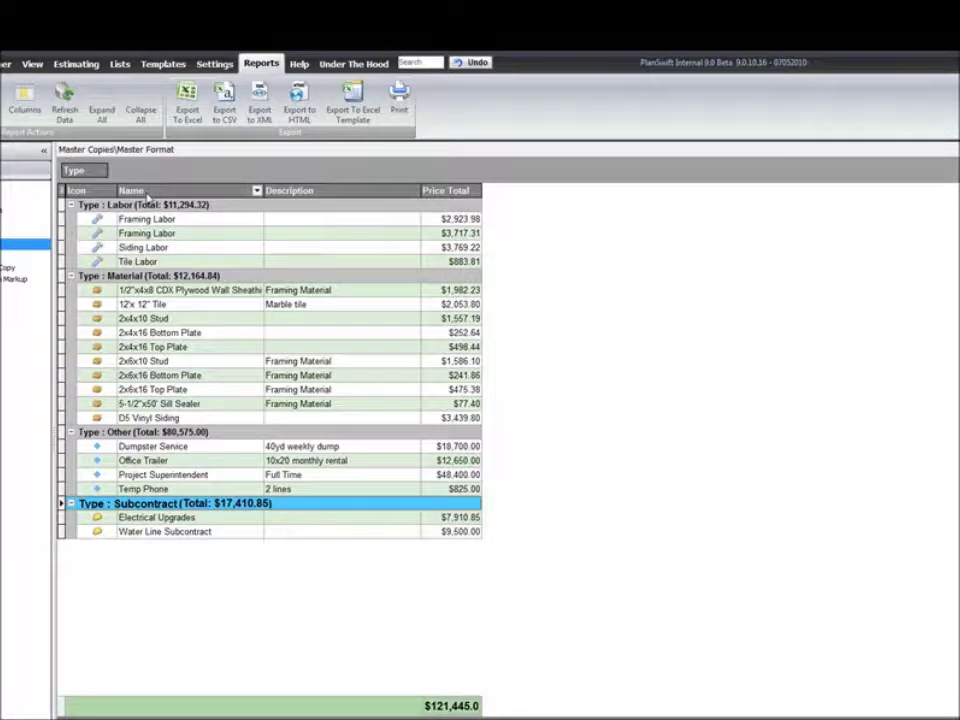
- Subgroup by Name within Type, expand Labor and Framing Labor, and turn on Group Footers
left_click_drag(145, 192, 147, 179)
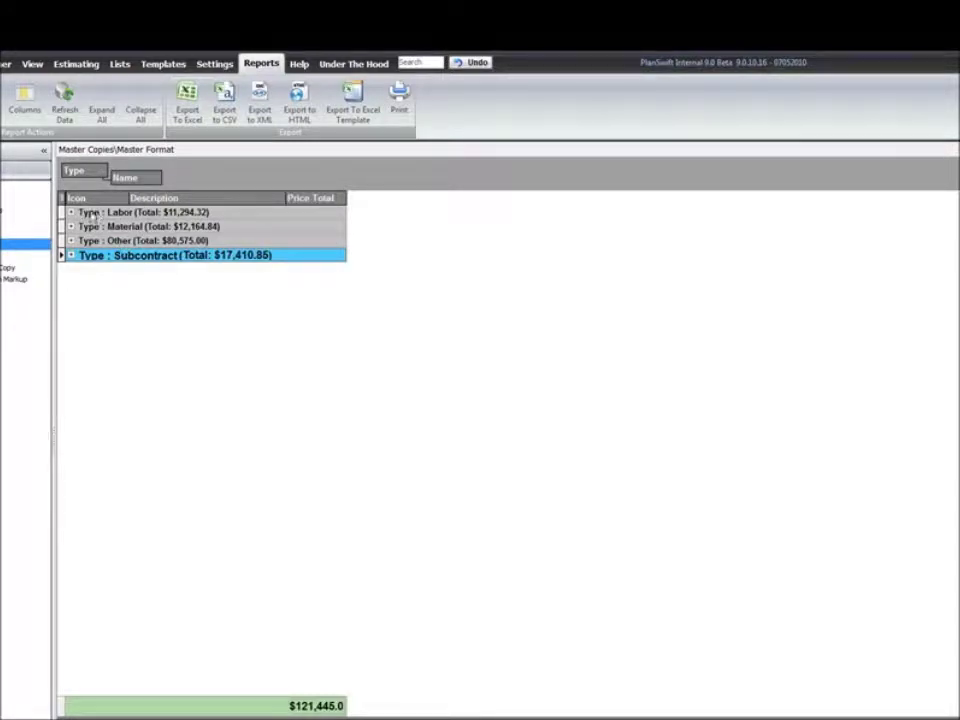
left_click(71, 213)
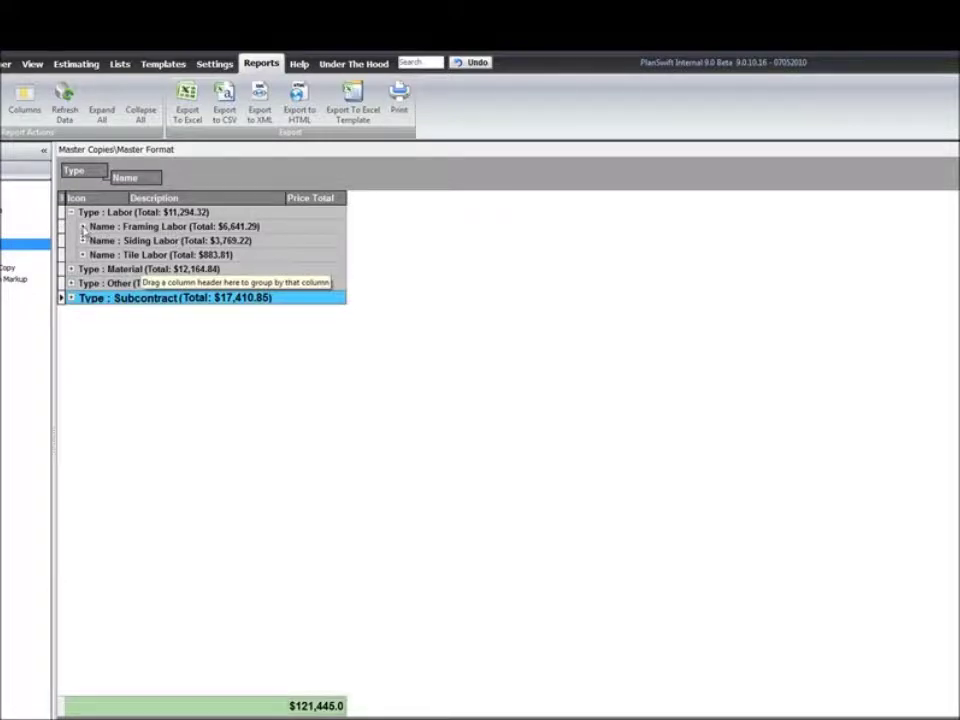
left_click(83, 227)
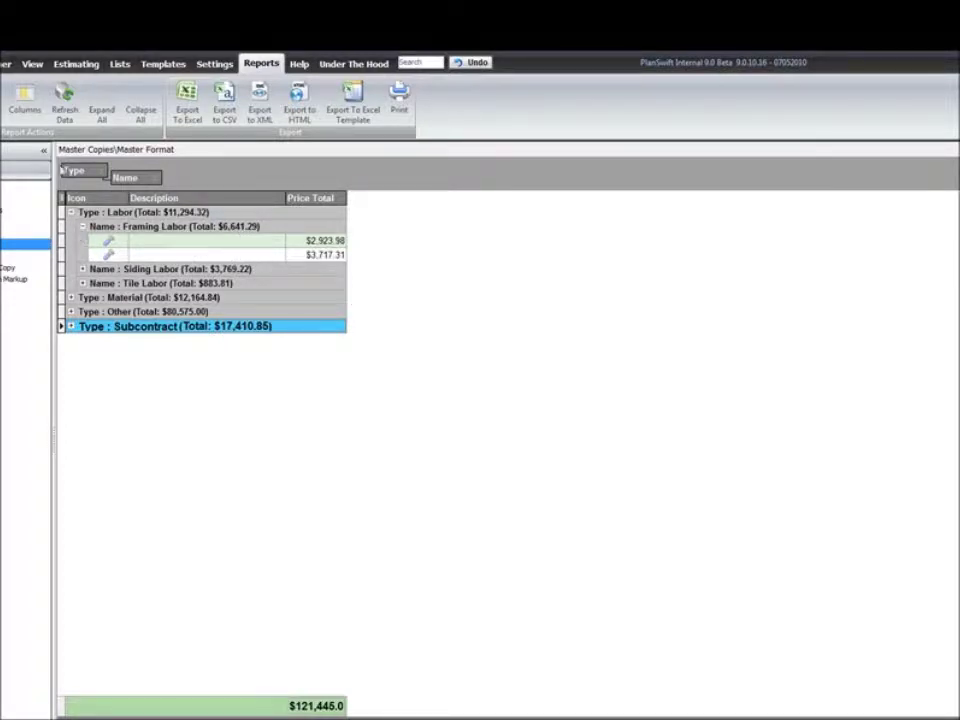
right_click(81, 173)
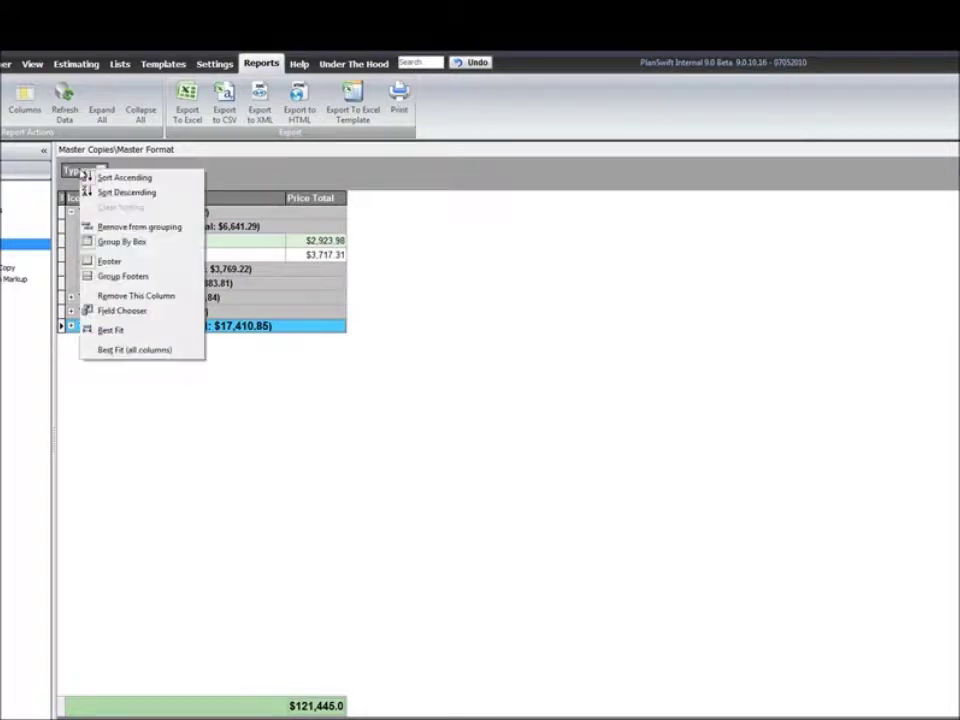
left_click(87, 280)
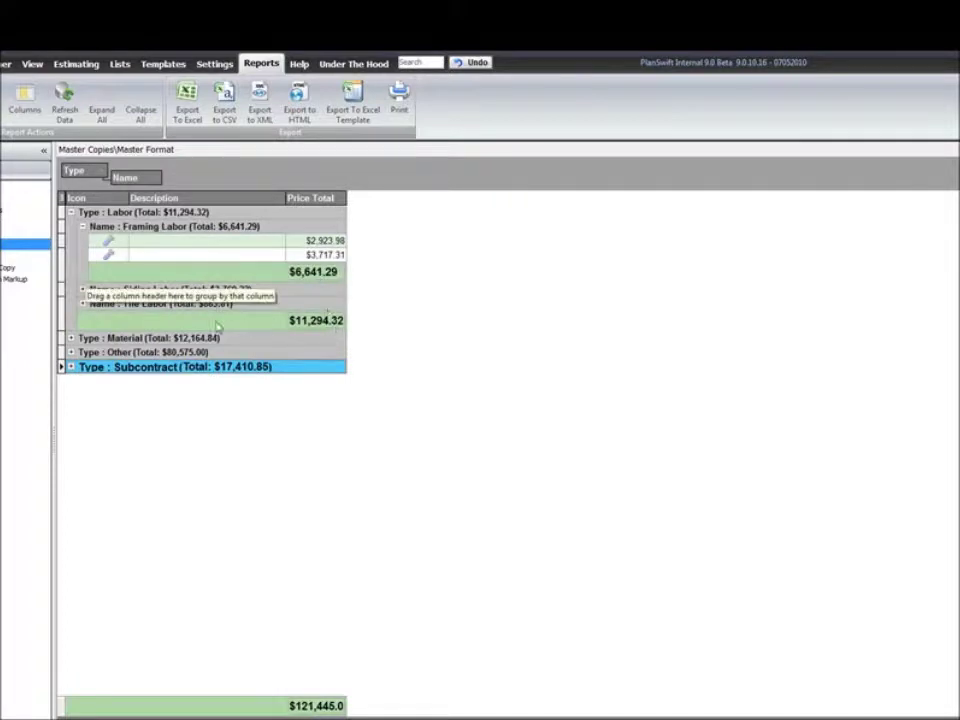
- Remove the Name and Type grouping and drag the Description column off the grid
left_click_drag(136, 177, 168, 192)
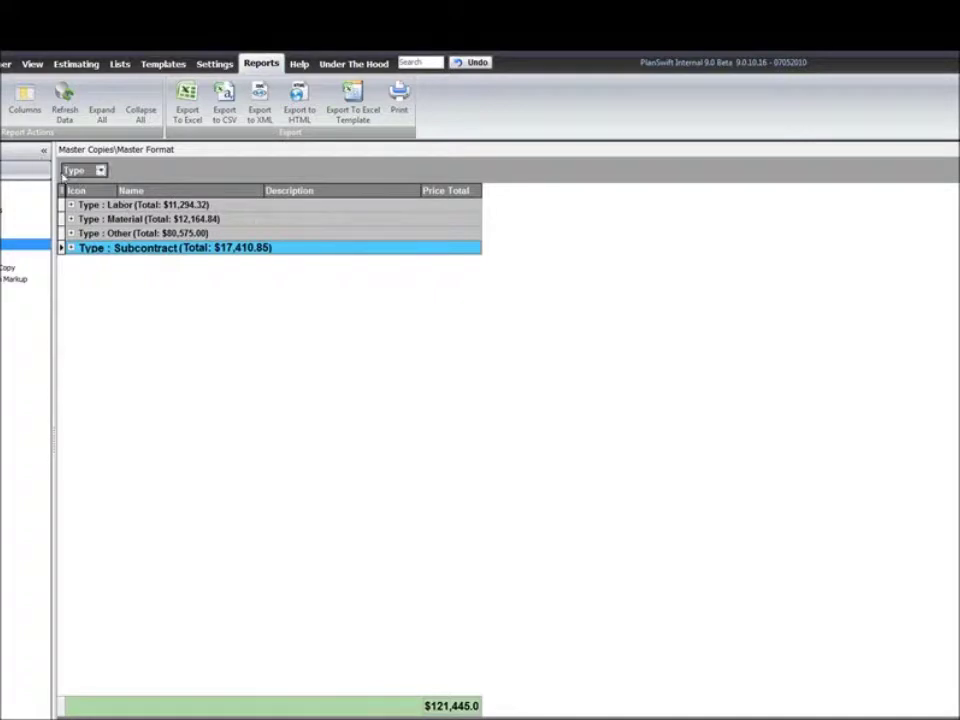
mouse_move(78, 170)
left_mouse_down()
mouse_move(82, 199)
mouse_move(80, 190)
left_mouse_up()
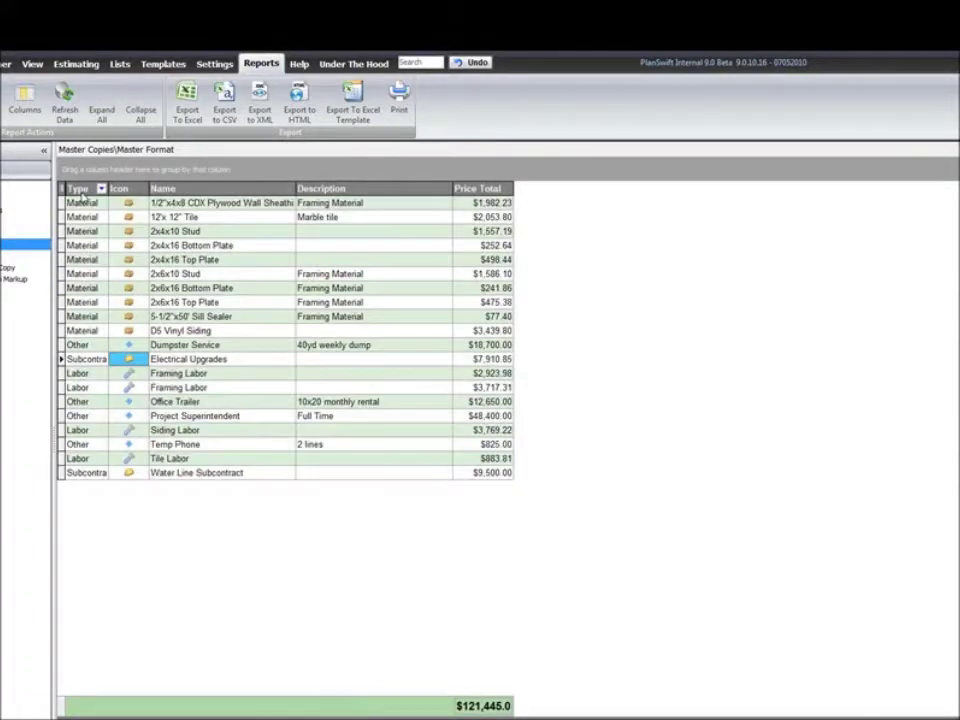
right_click(368, 195)
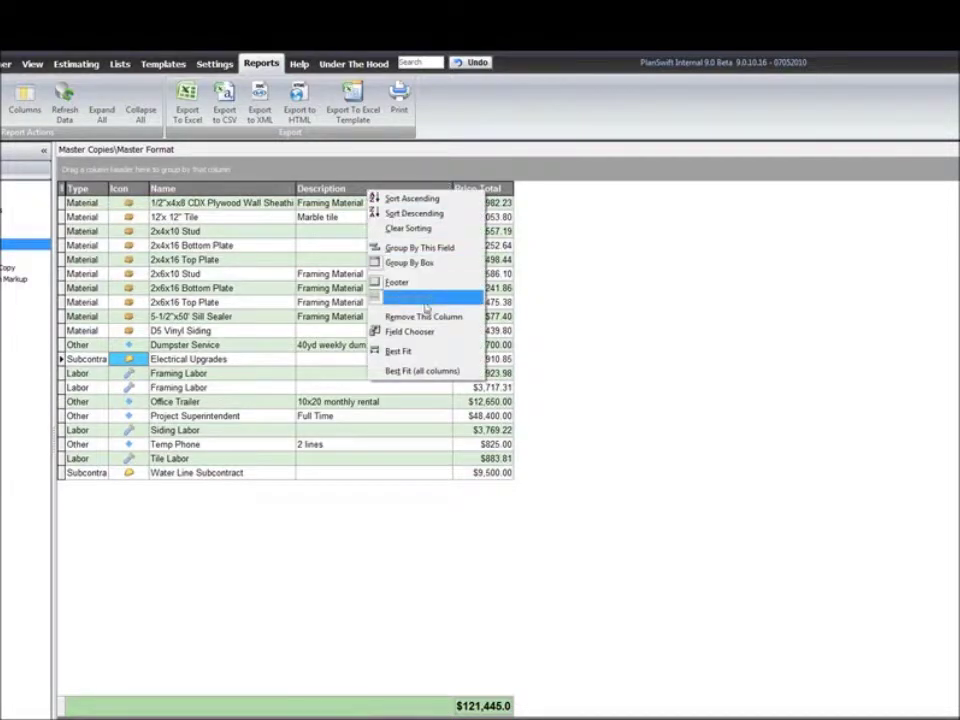
left_click_drag(330, 188, 617, 258)
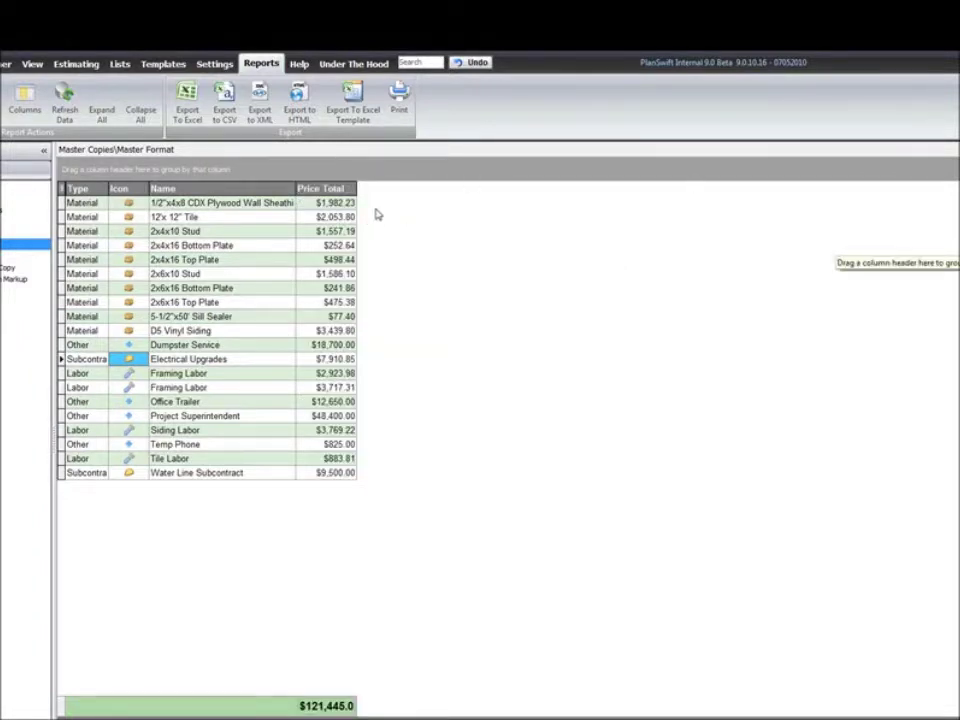
left_click(63, 189)
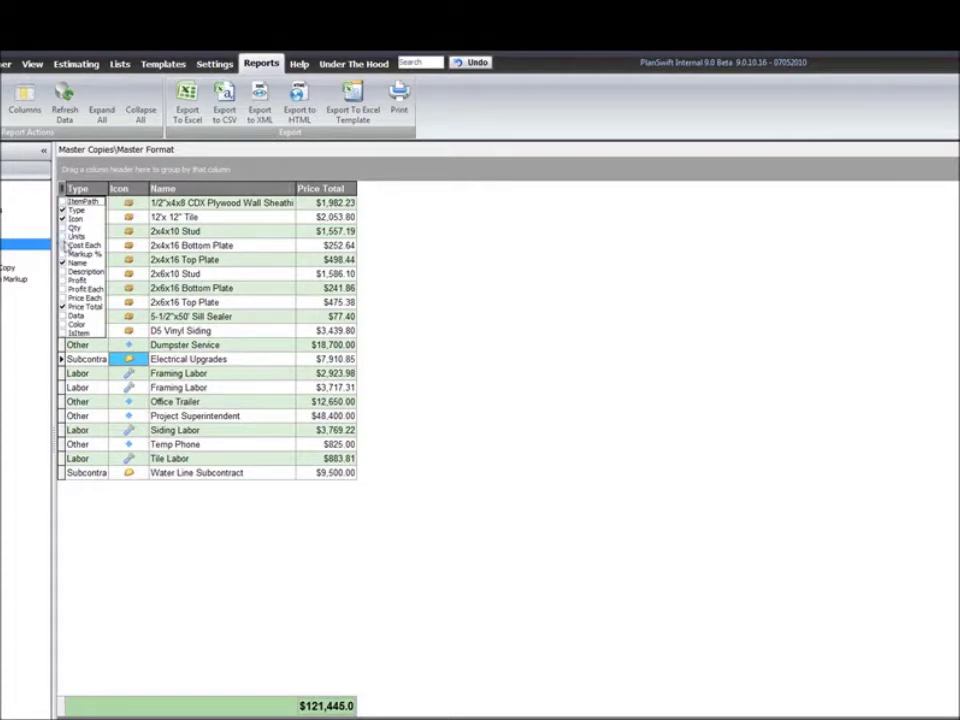
- Show the Price Each, Profit Each, Profit and Description columns, keeping Data and Color hidden
left_click(63, 297)
left_click(63, 288)
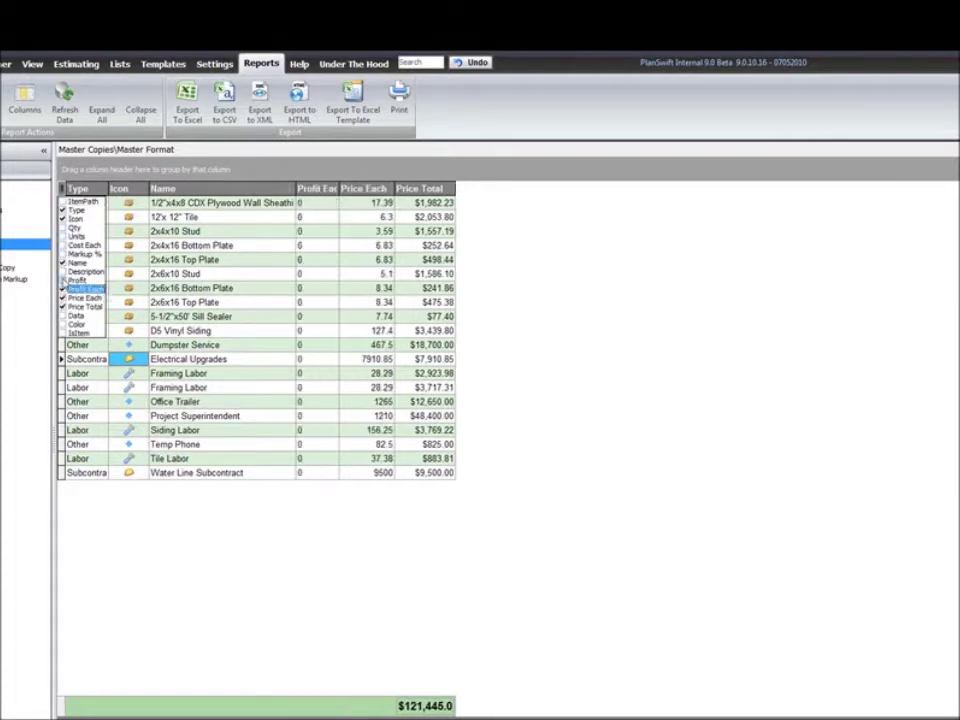
left_click(63, 280)
left_click(63, 271)
left_click(63, 315)
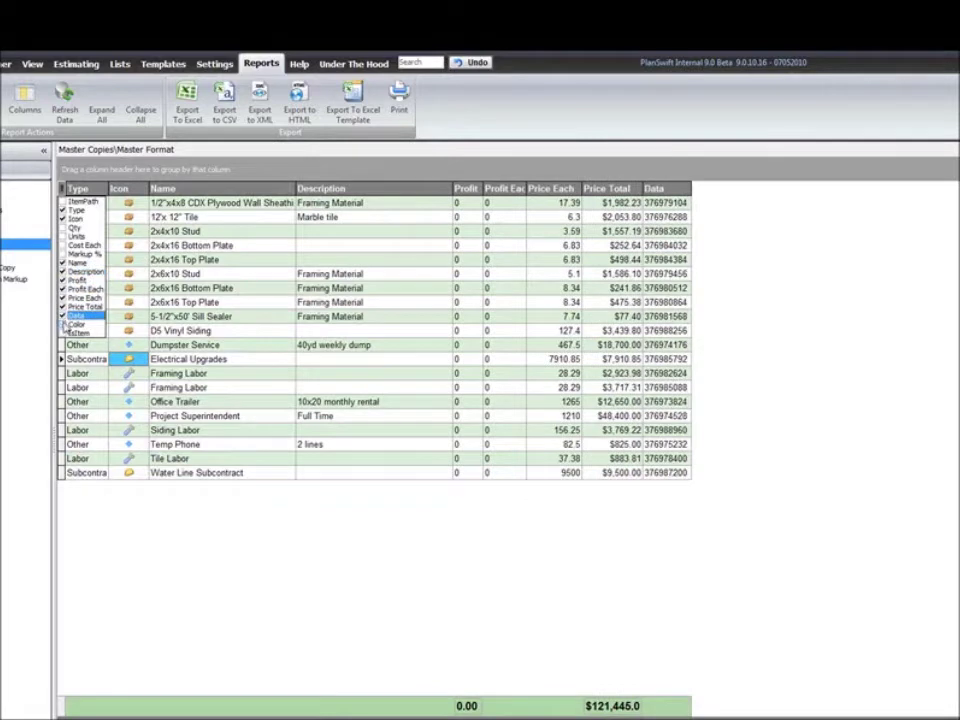
left_click(63, 323)
left_click(63, 323)
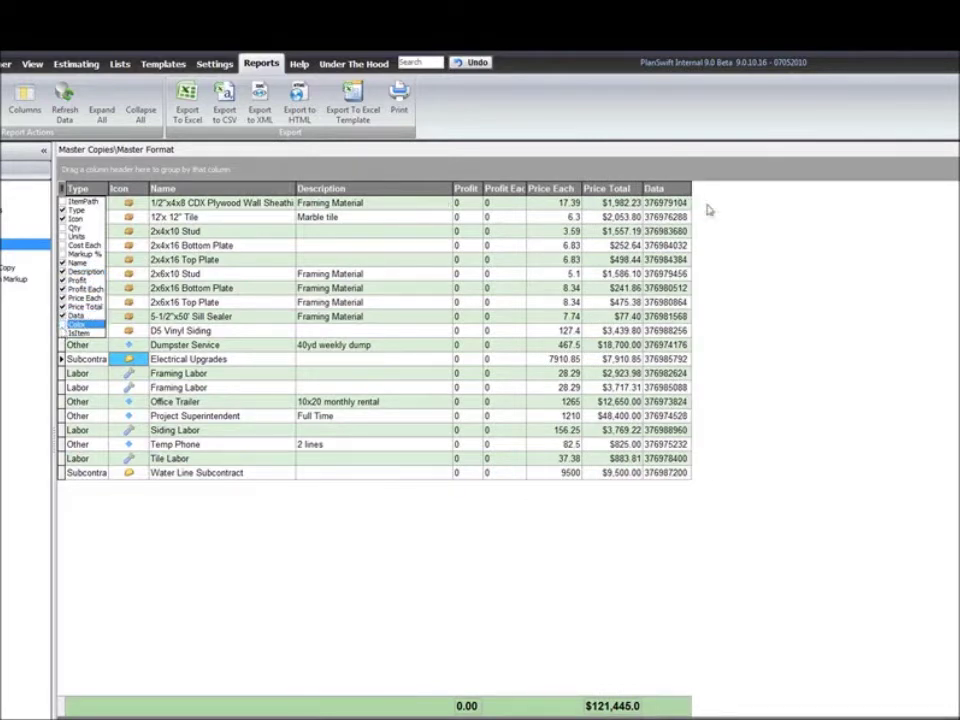
left_click(63, 315)
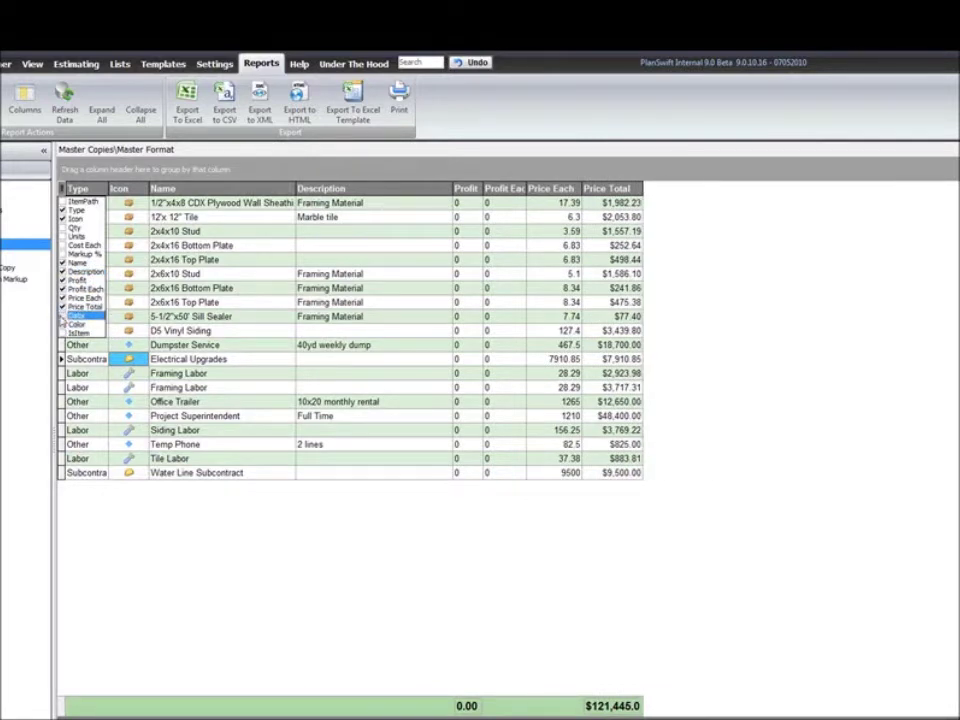
- Add the Markup %, Cost Each, Units and Qty columns to the report
left_click(63, 254)
left_click(63, 245)
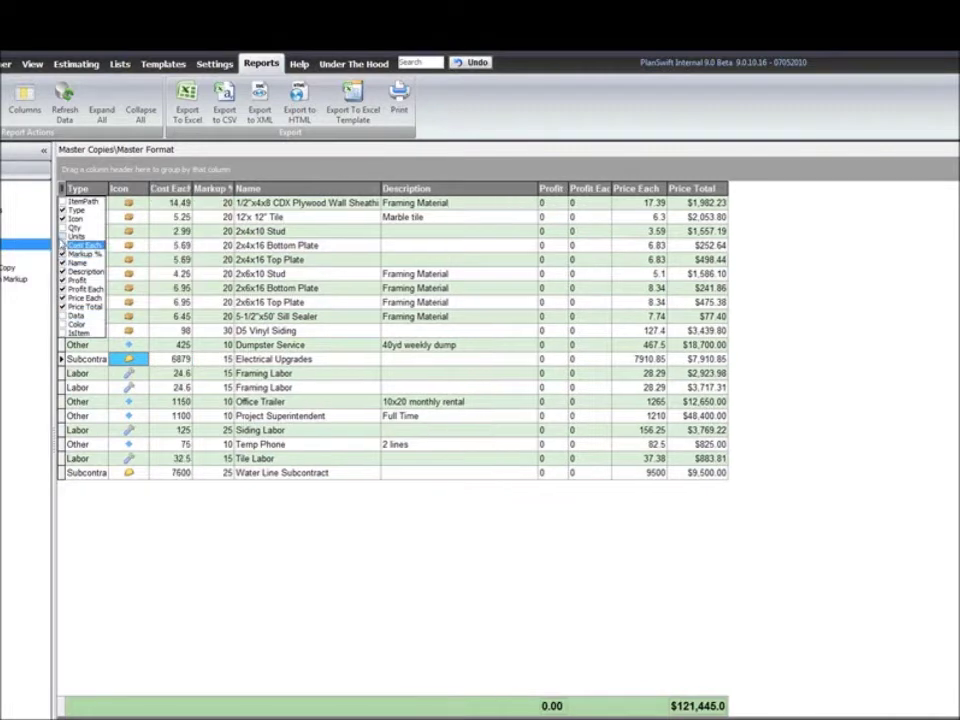
left_click(63, 236)
left_click(63, 227)
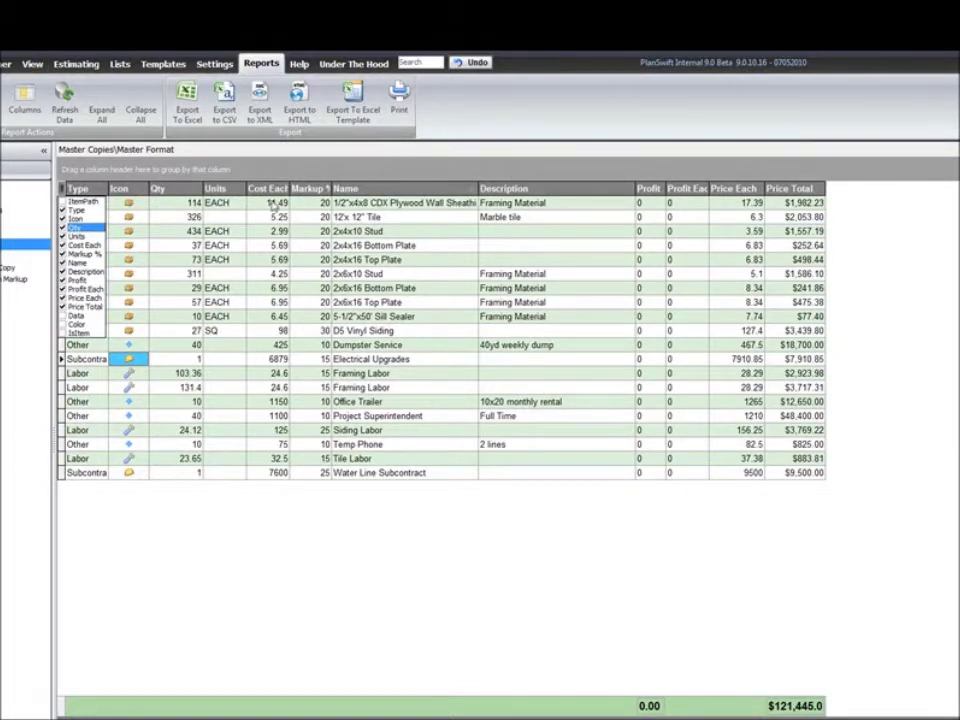
left_click(321, 546)
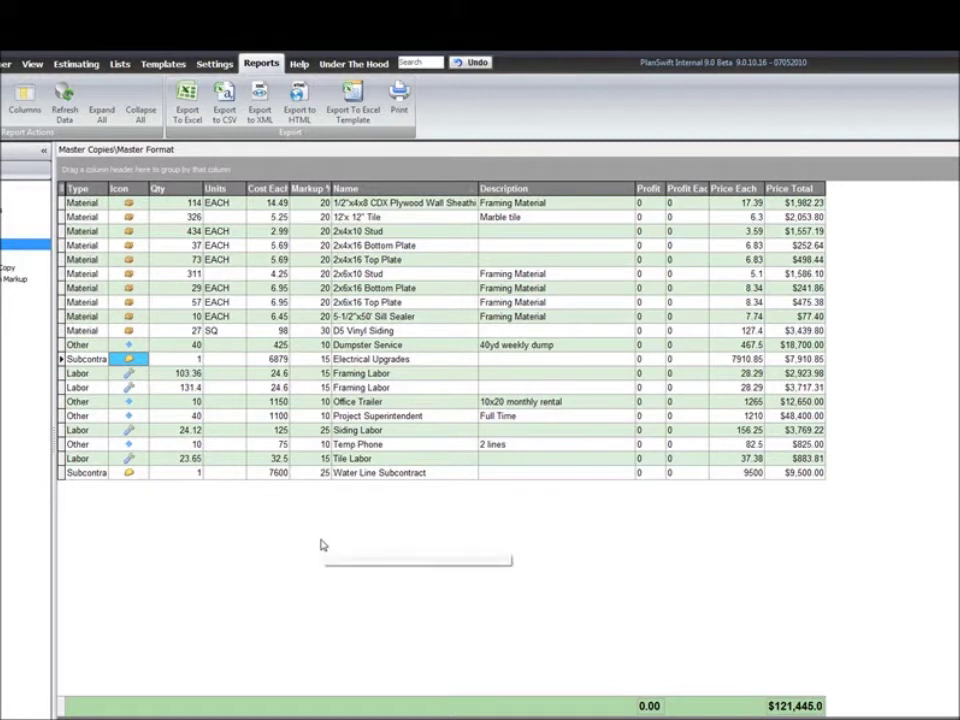